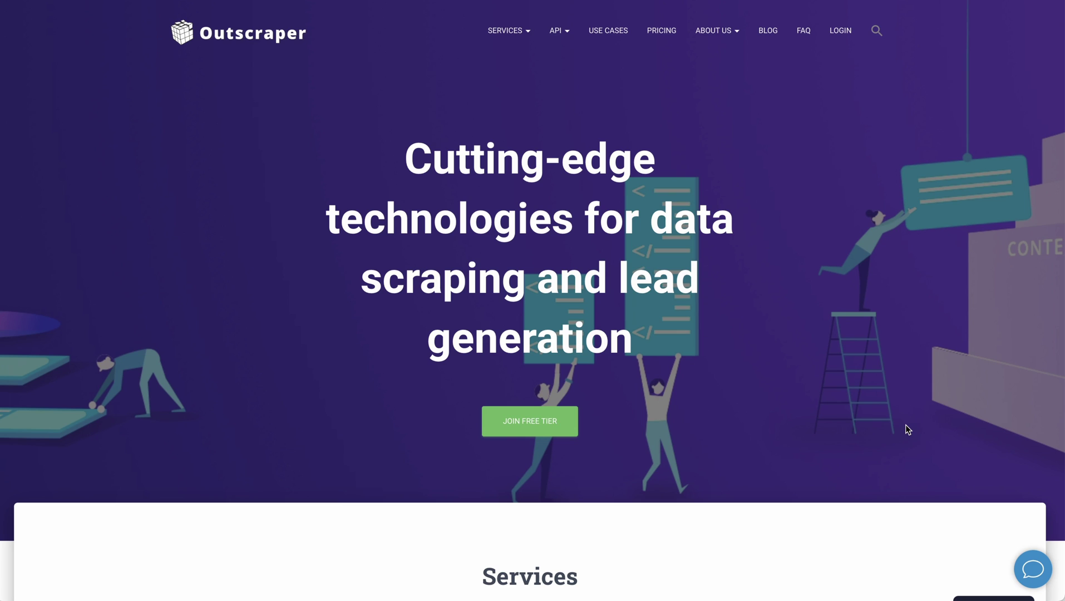
- Scroll down the Outscraper homepage to the Services cards for the Google Maps scrapers
scroll(908, 429, down, 1)
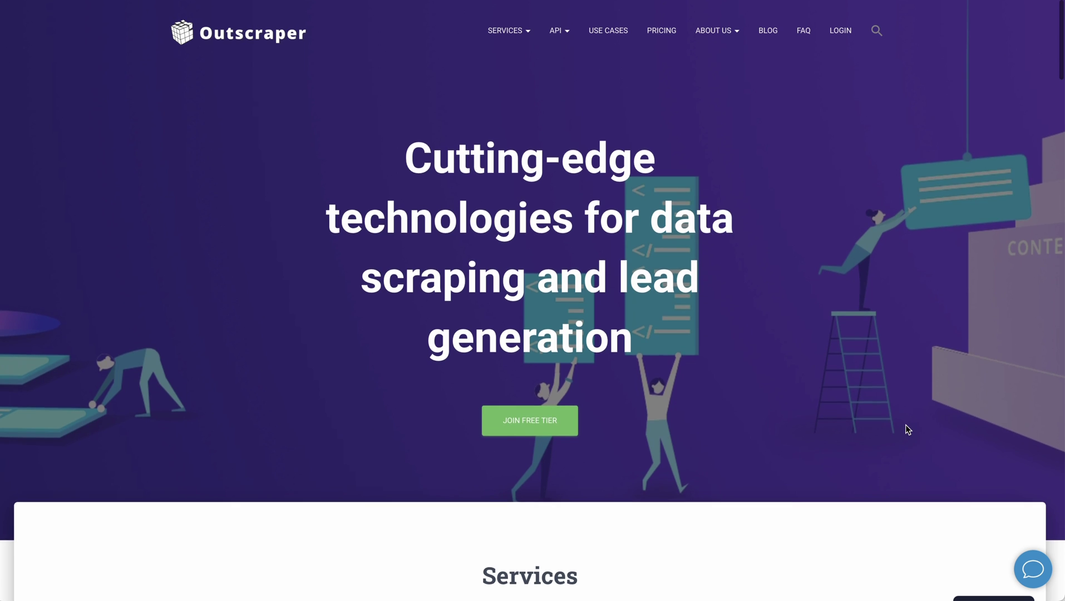
scroll(905, 425, down, 3)
scroll(905, 429, down, 5)
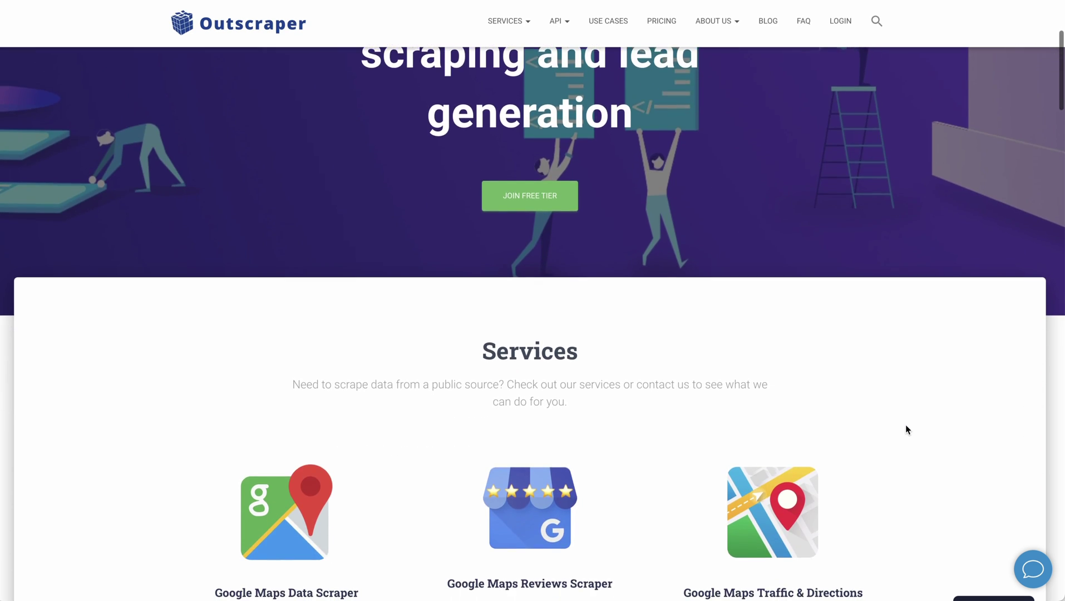
scroll(905, 429, down, 1)
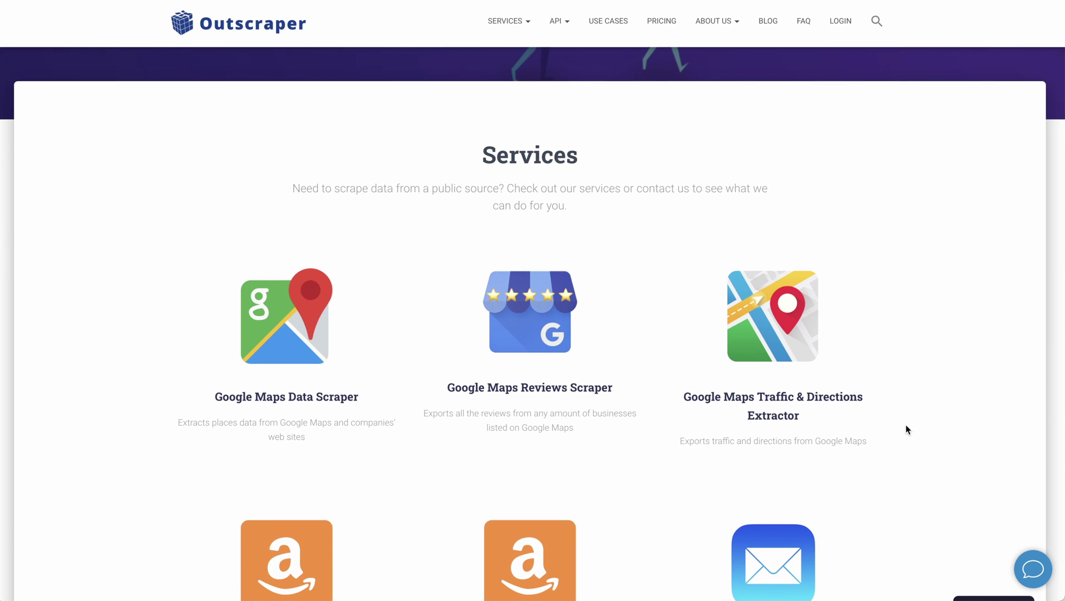
scroll(905, 429, down, 1)
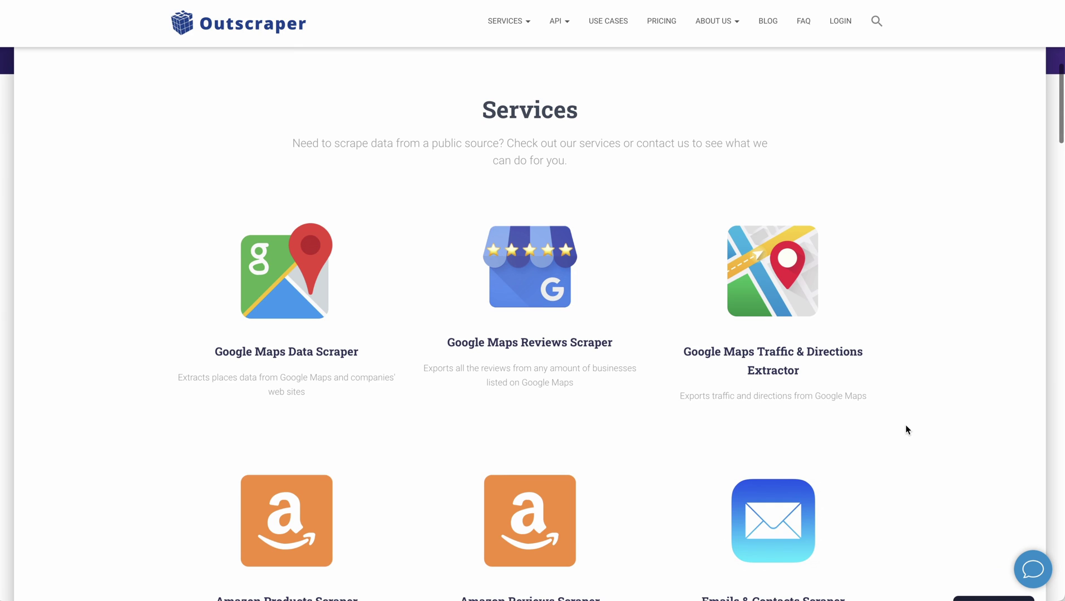
scroll(905, 429, down, 1)
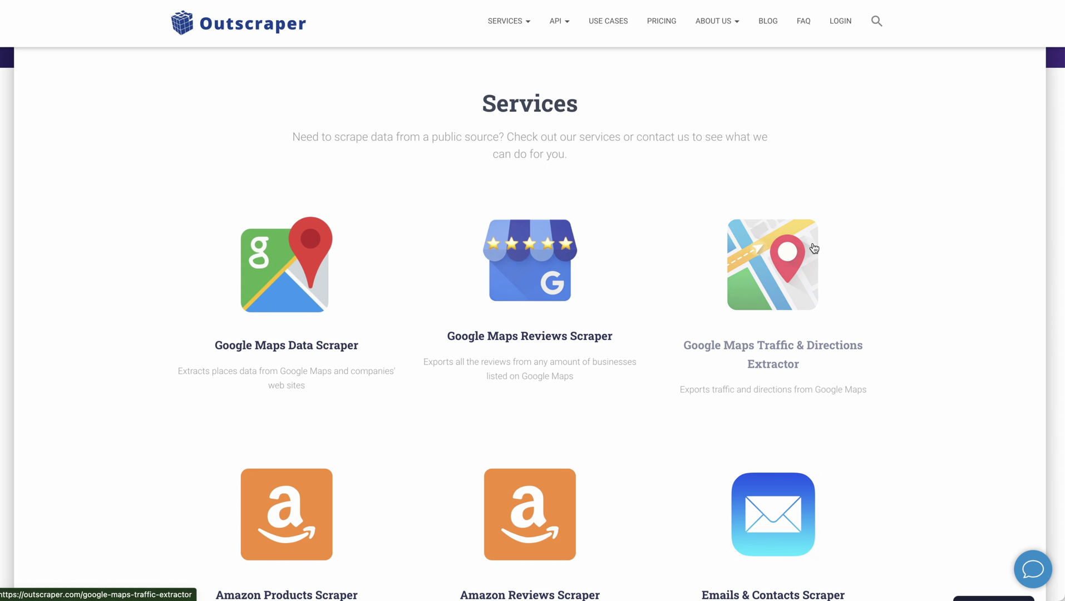
- Scroll through the Services grid down to All Services, then back up to the hero banner
scroll(887, 206, down, 1)
scroll(888, 207, down, 1)
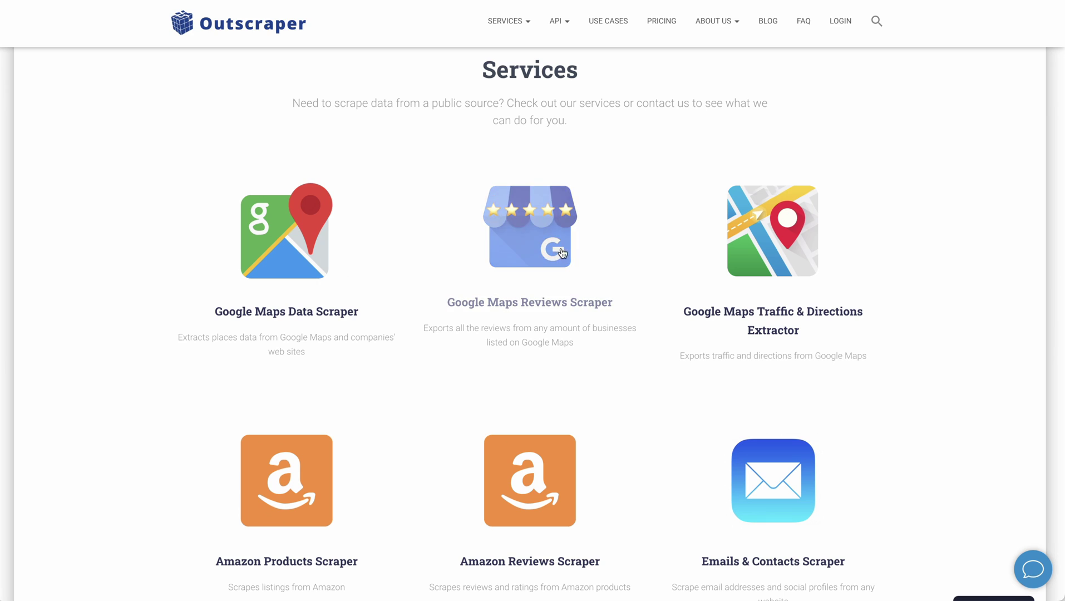
scroll(590, 285, down, 1)
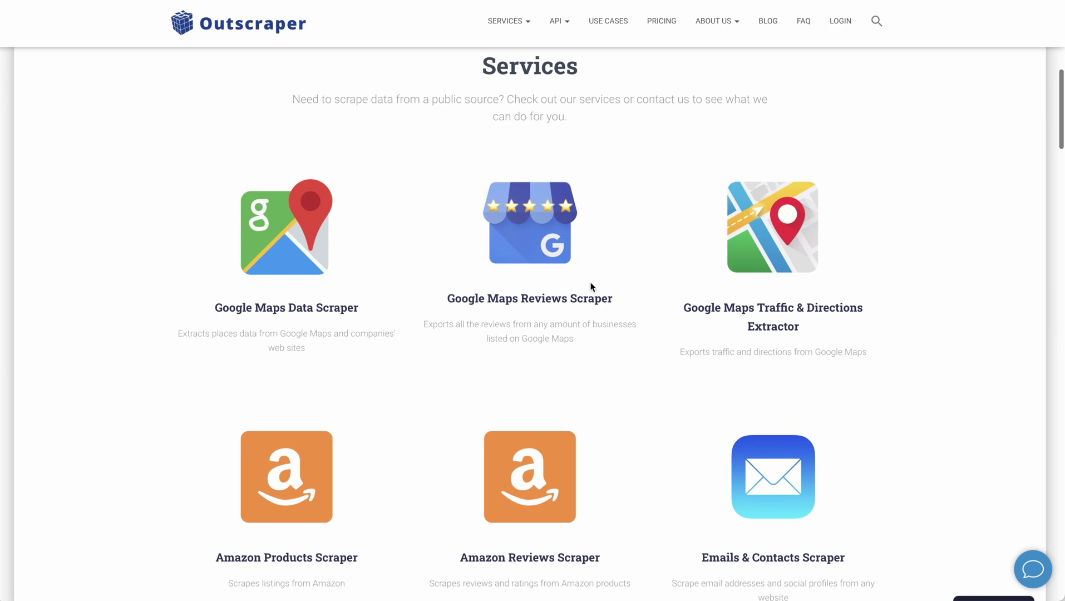
scroll(810, 281, down, 1)
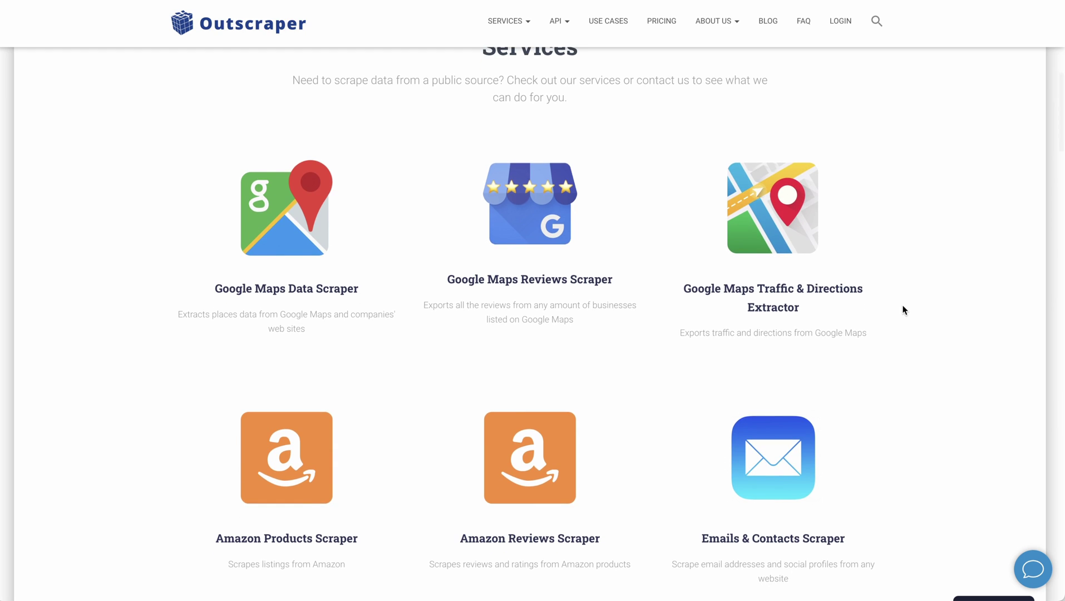
scroll(902, 309, down, 1)
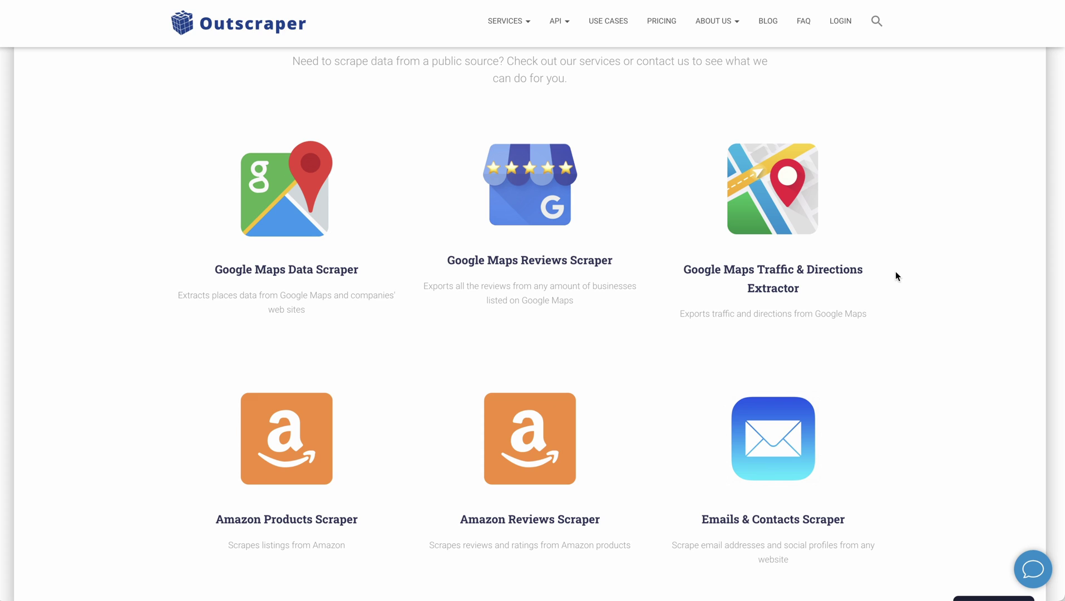
scroll(895, 274, down, 2)
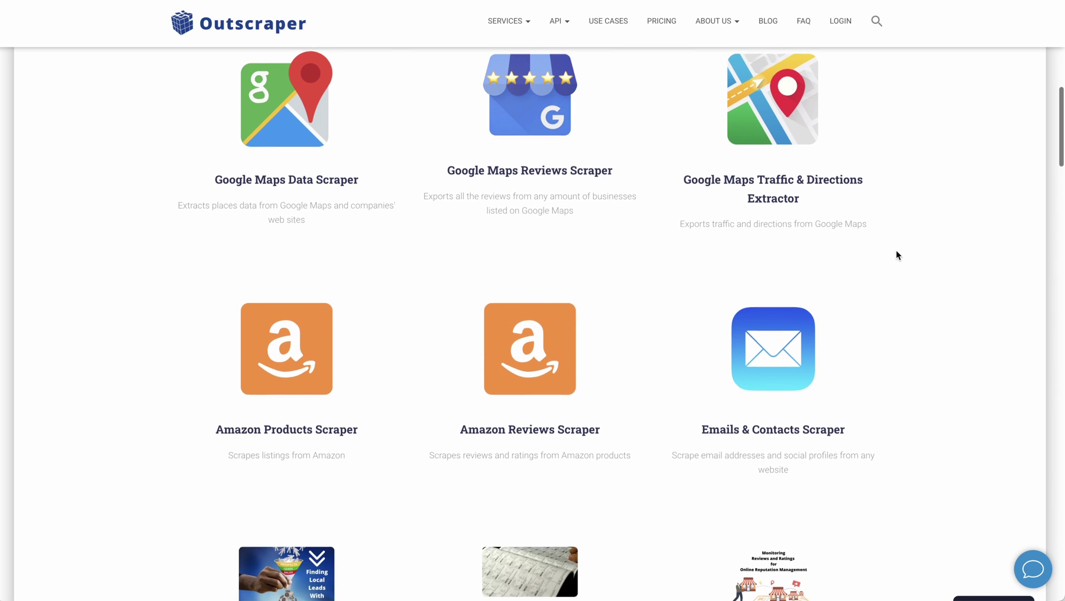
scroll(878, 208, down, 1)
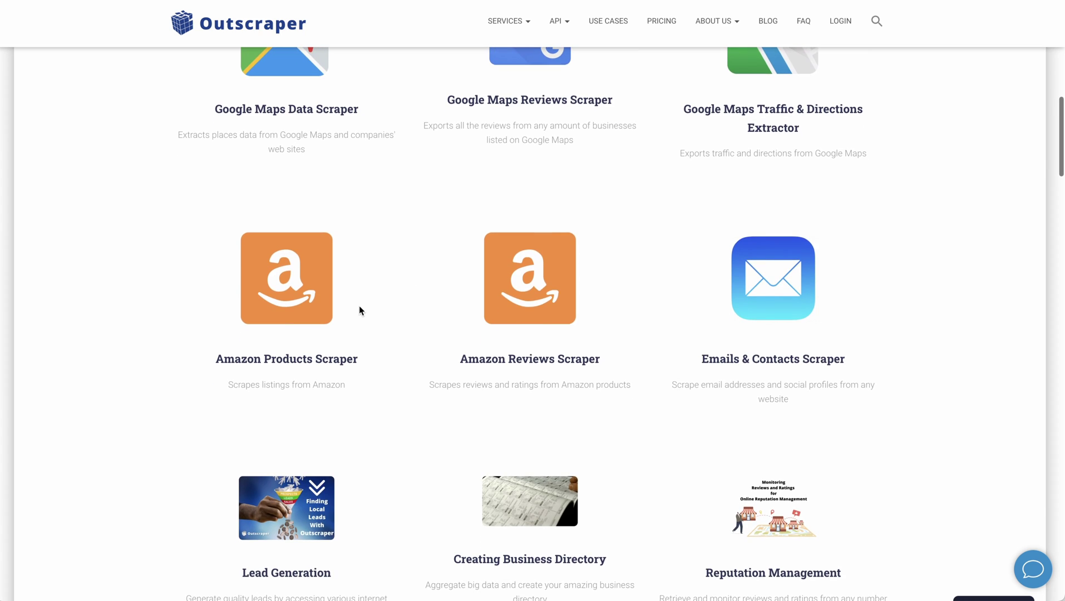
scroll(356, 307, down, 1)
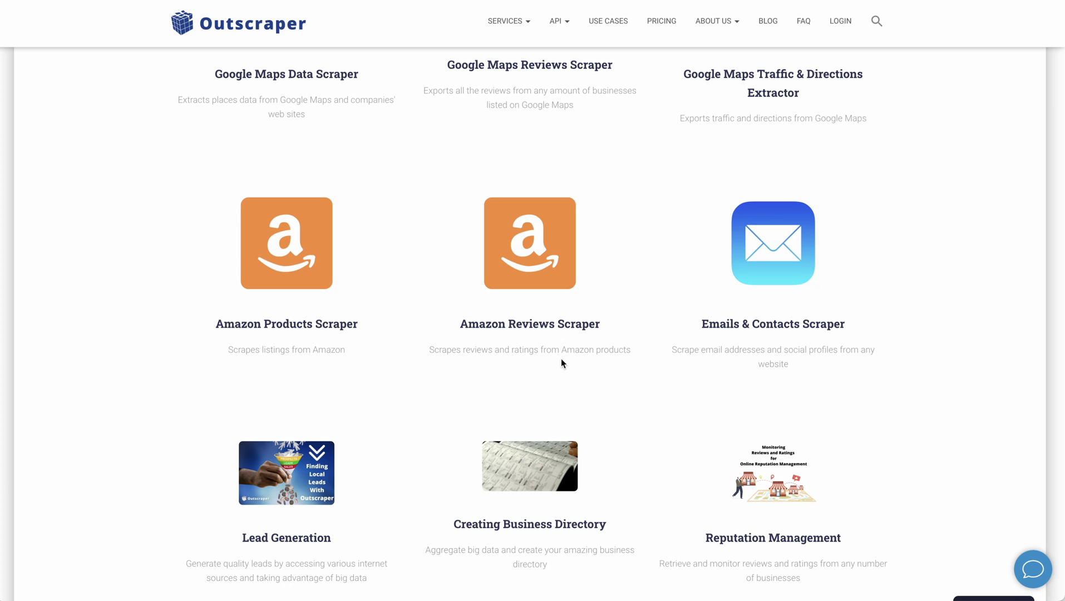
scroll(794, 268, down, 1)
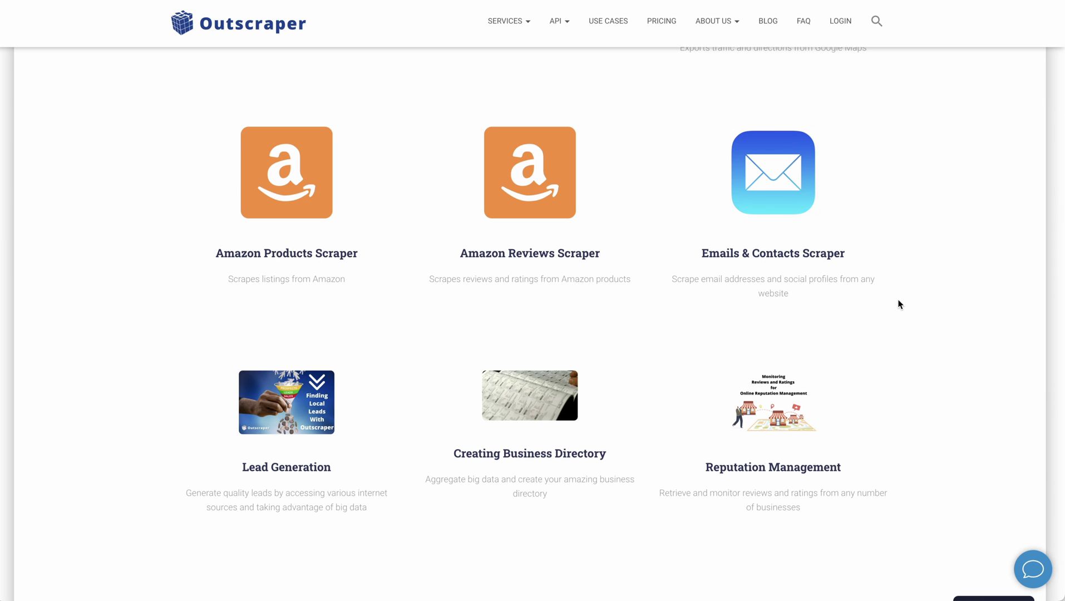
scroll(899, 304, up, 3)
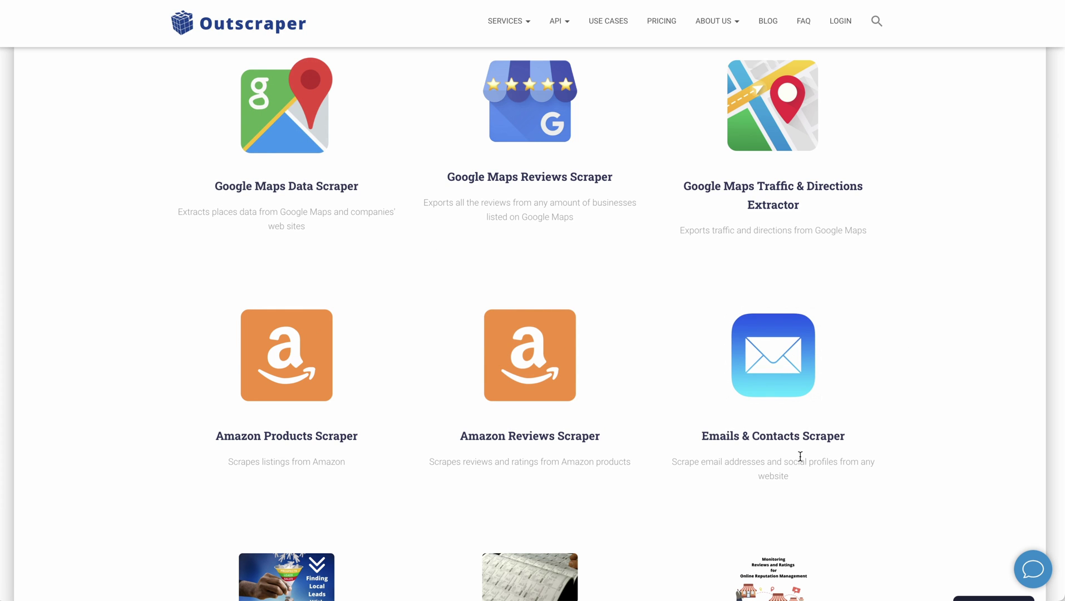
scroll(852, 400, down, 2)
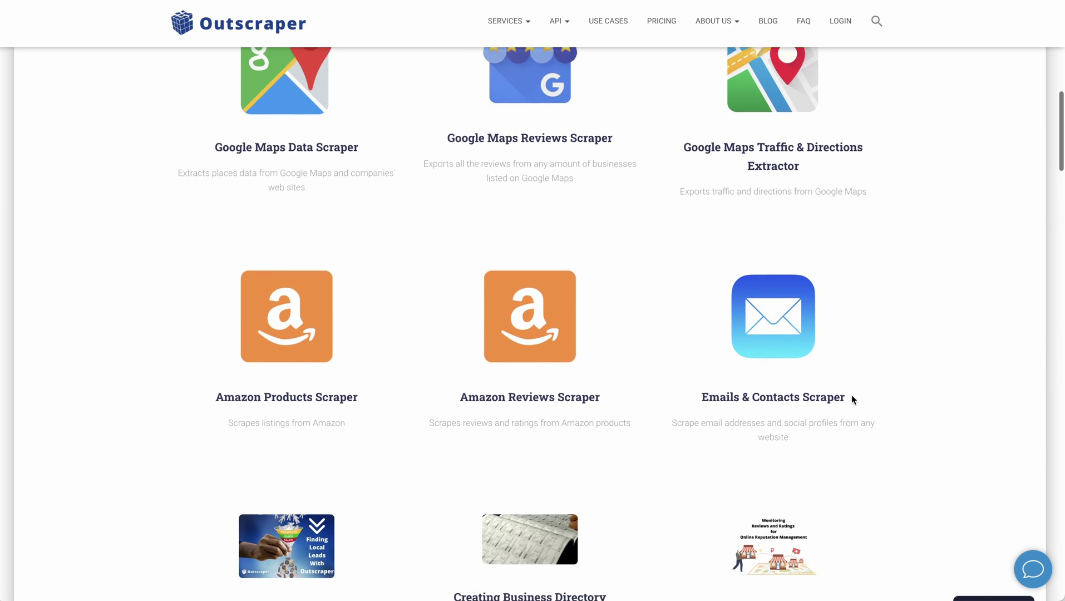
scroll(851, 399, down, 3)
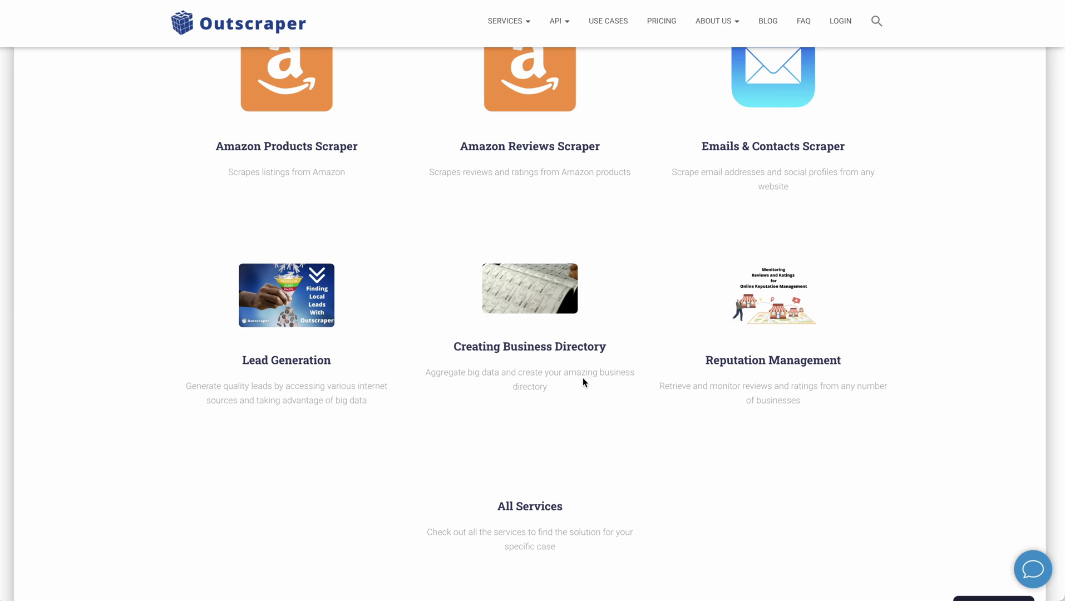
scroll(566, 409, up, 6)
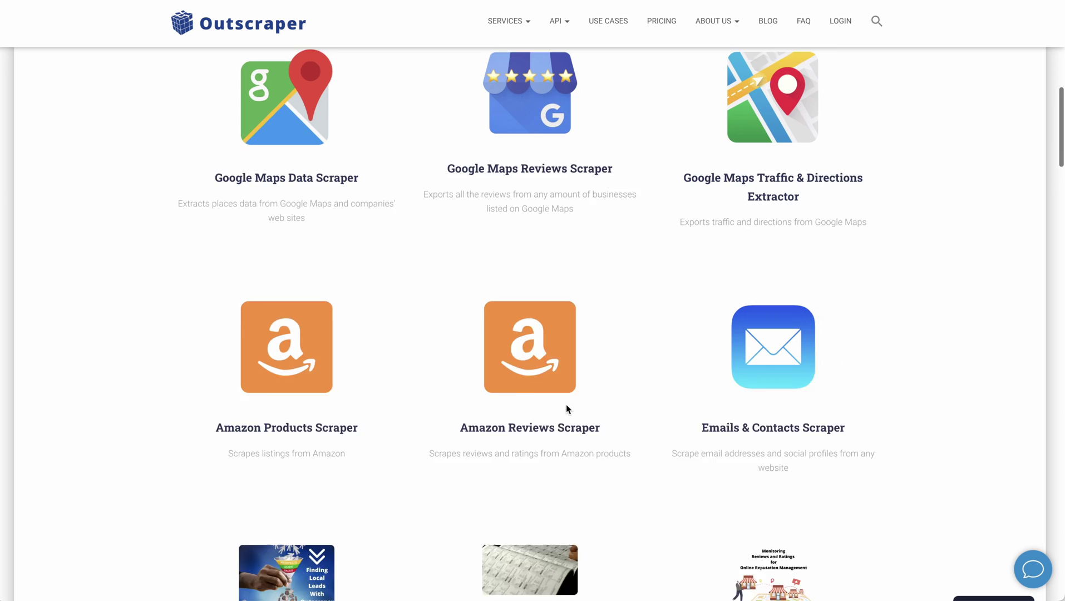
scroll(566, 408, down, 4)
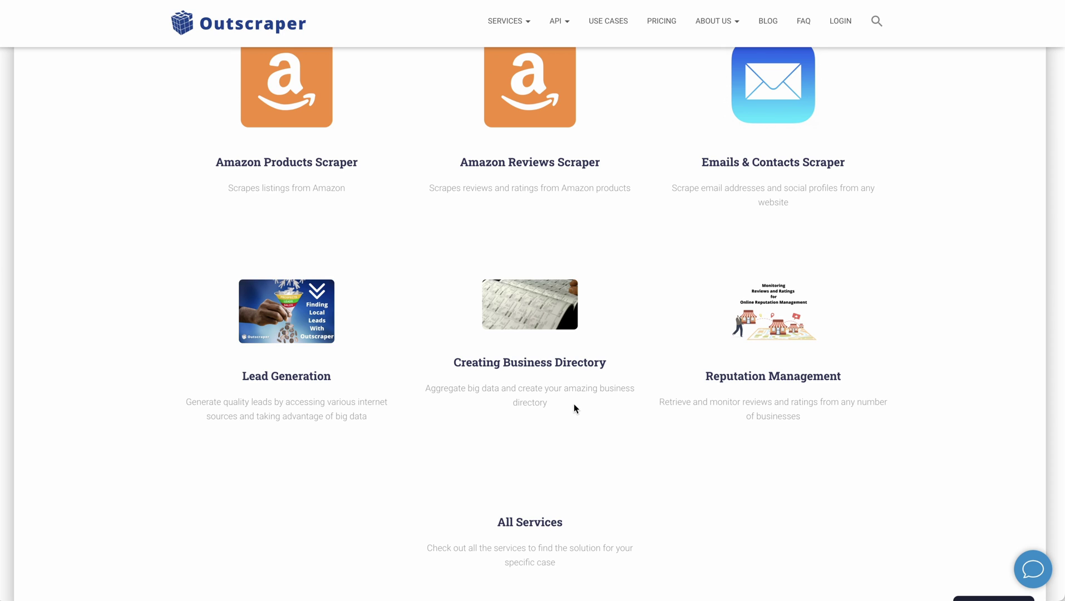
scroll(651, 343, up, 10)
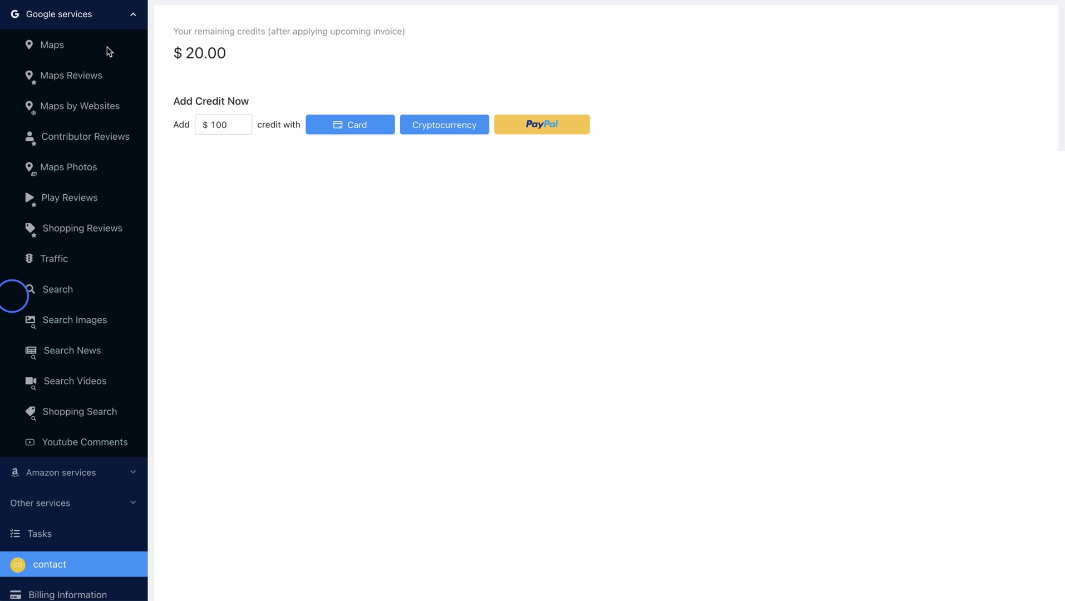
- Go to the Outscraper dashboard showing $20.00 of remaining credits
click(61, 44)
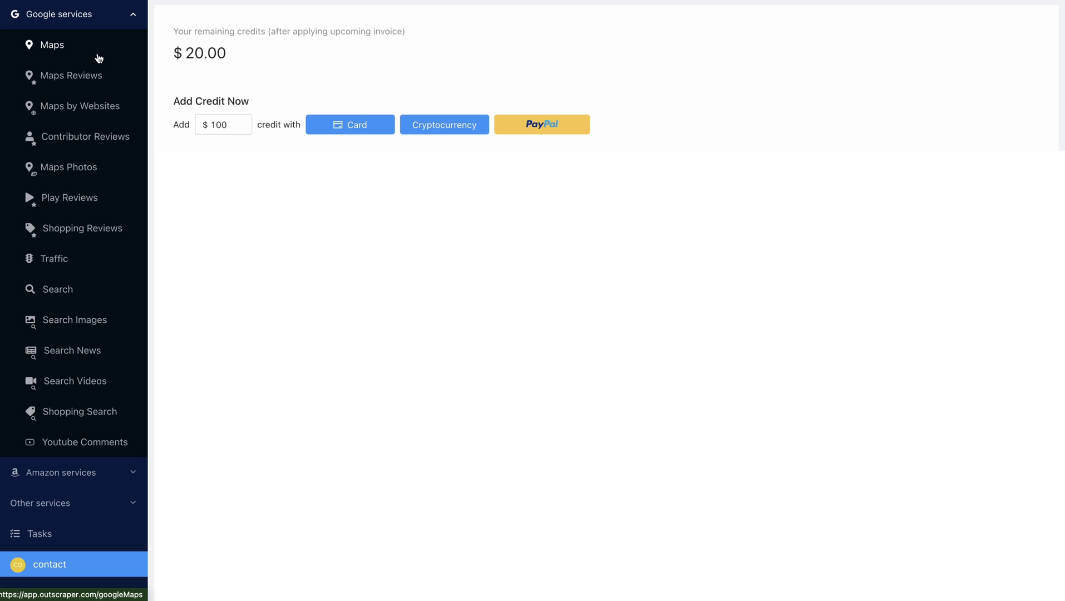
- Open the Google Maps Data Scraper with category restaurant and Exact match enabled
click(94, 46)
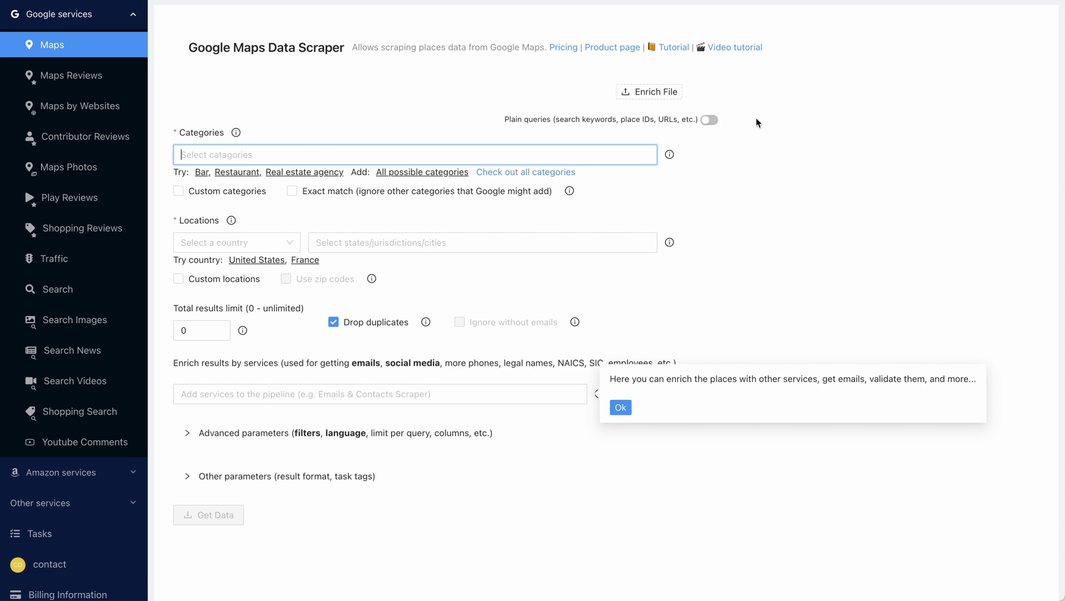
click(235, 173)
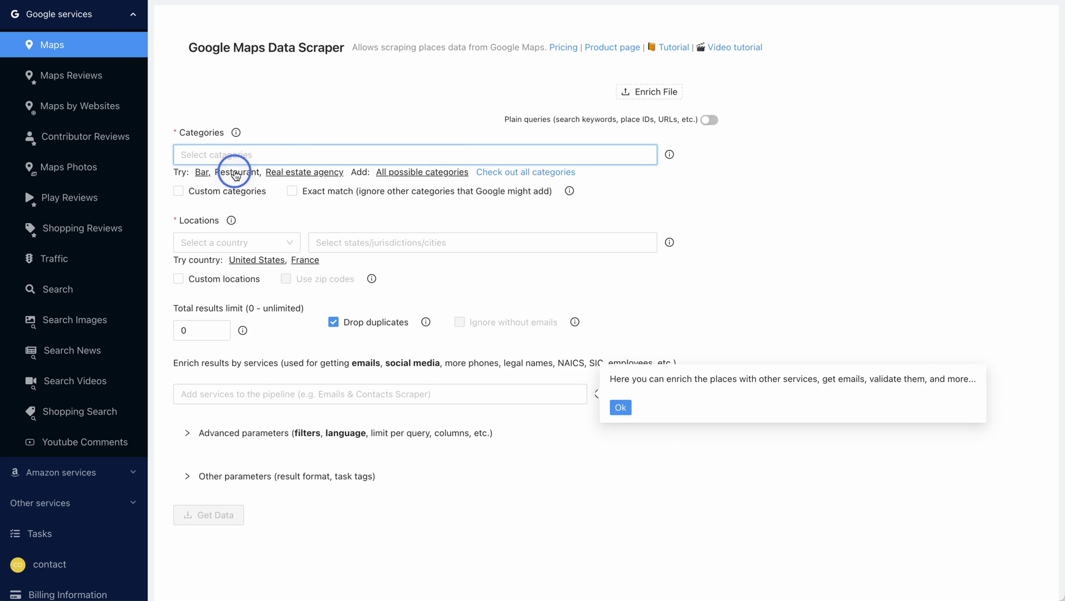
click(293, 192)
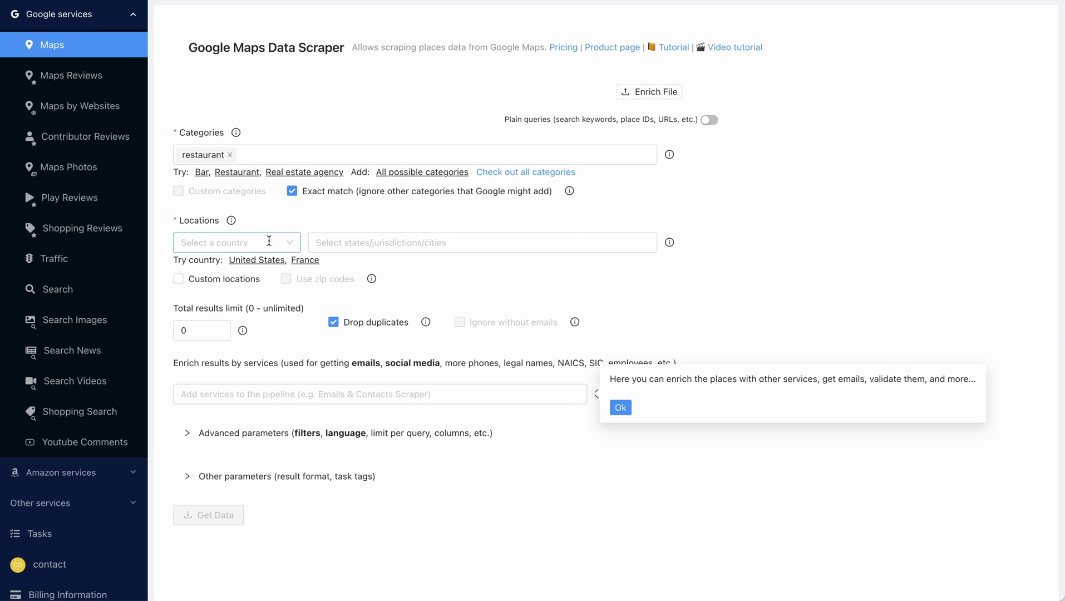
- Set the country to United States and select every state as search locations
click(294, 244)
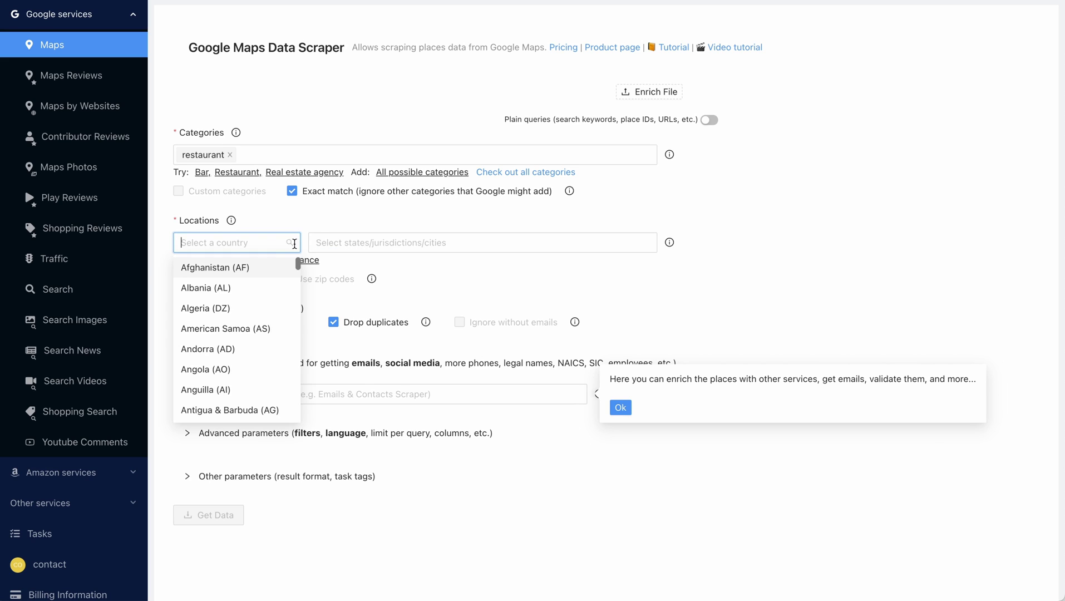
click(320, 228)
click(270, 260)
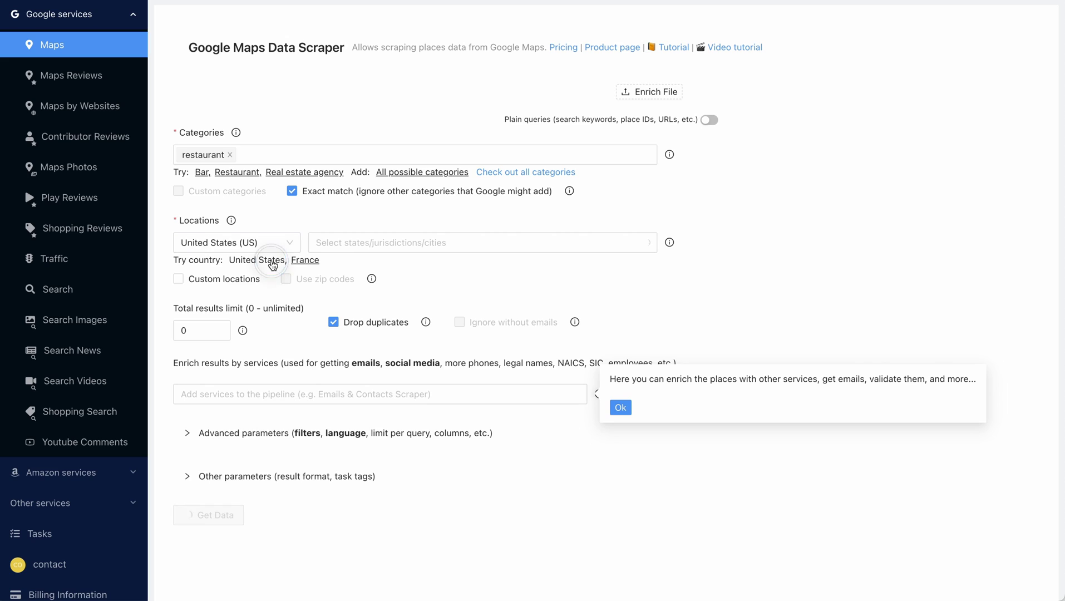
click(328, 240)
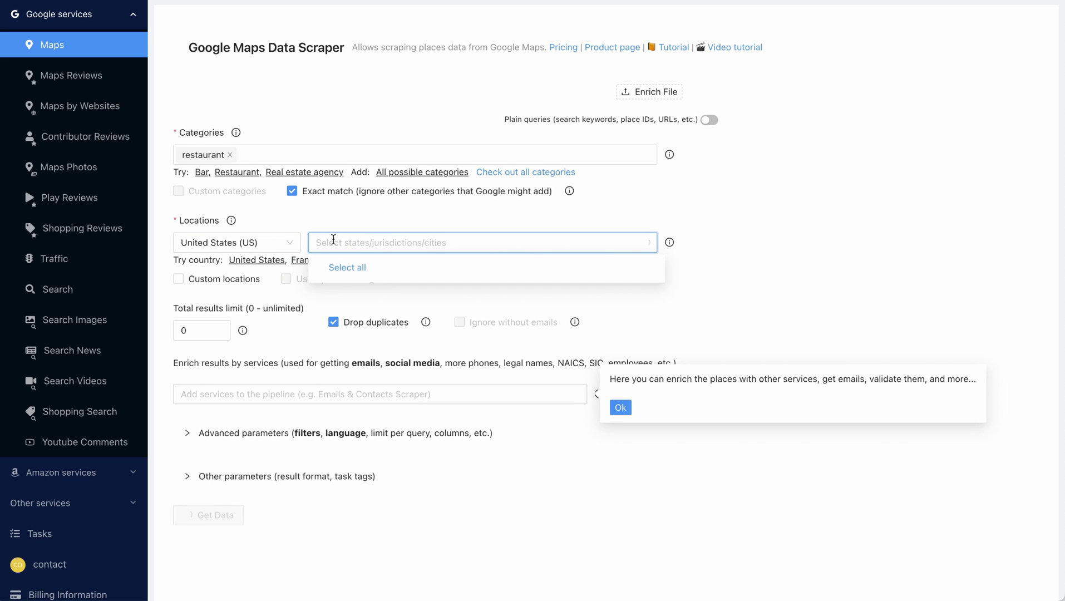
click(345, 267)
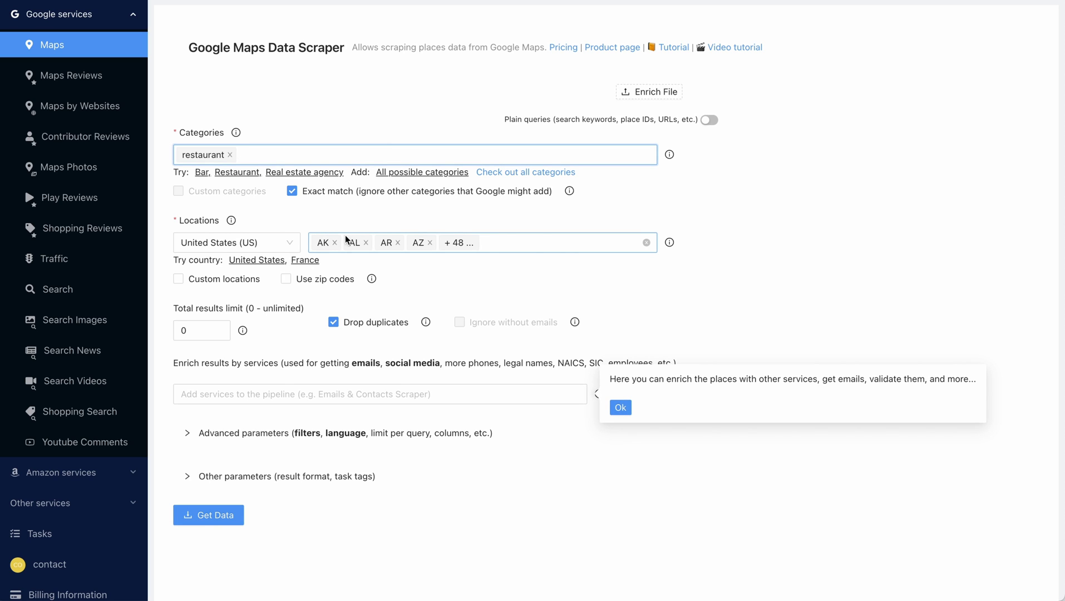
click(589, 238)
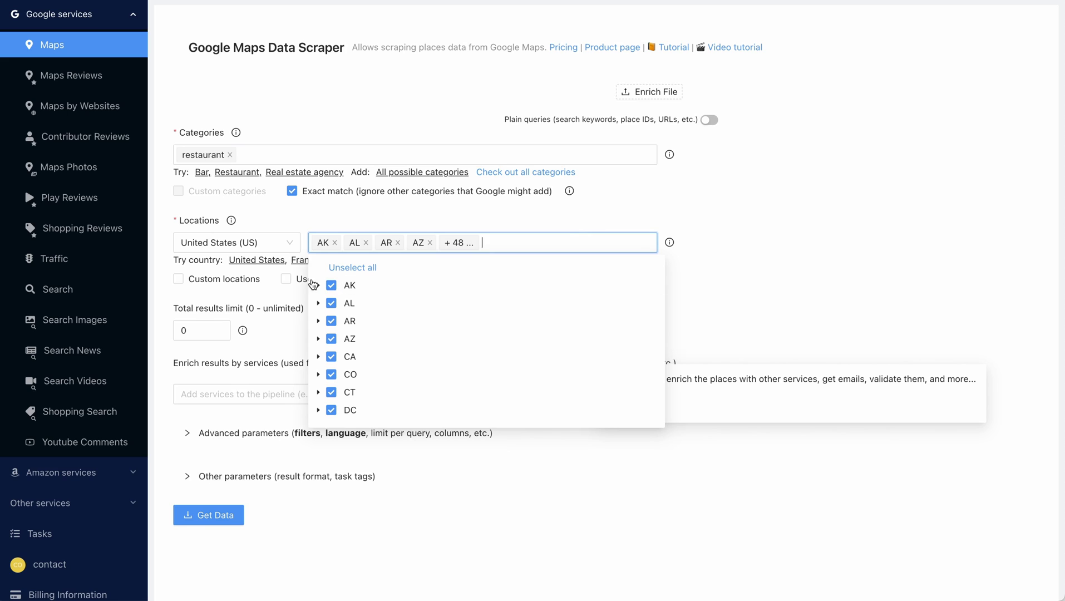
click(316, 286)
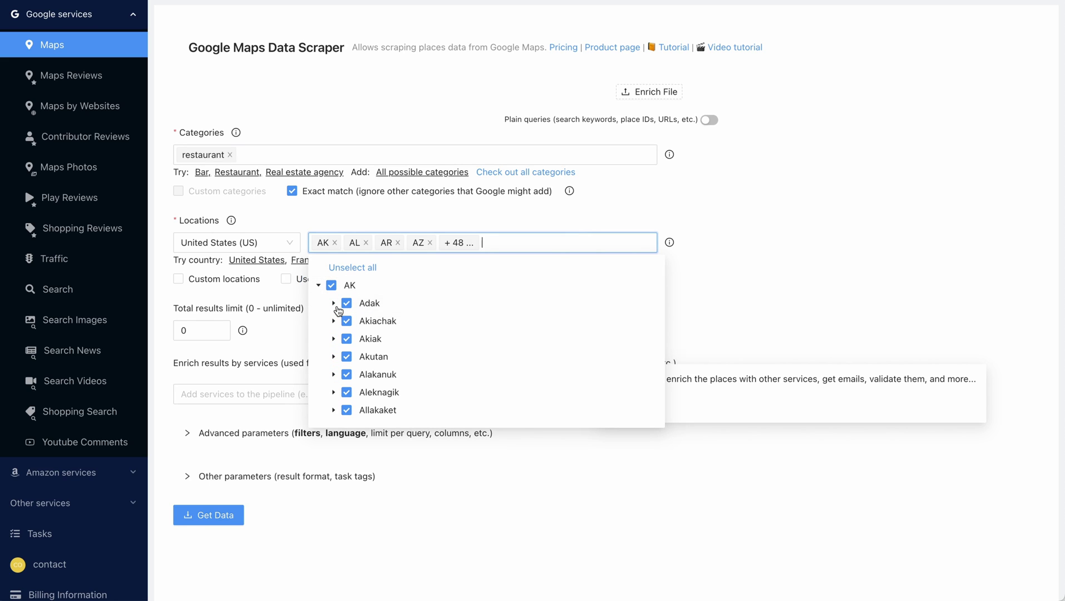
click(334, 303)
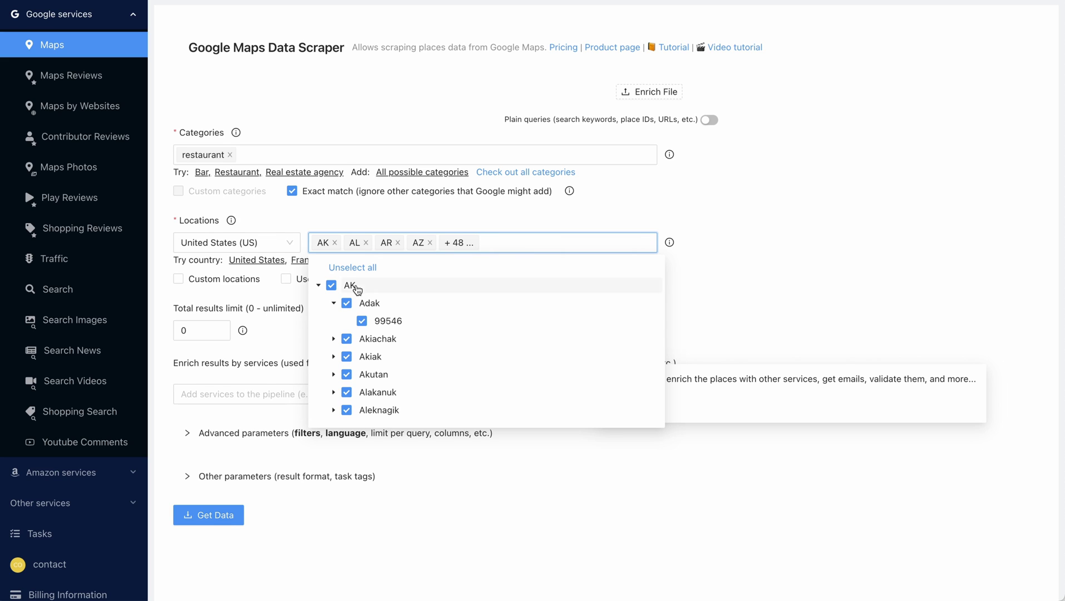
- Clear all locations and select only Aspen under CO
click(342, 268)
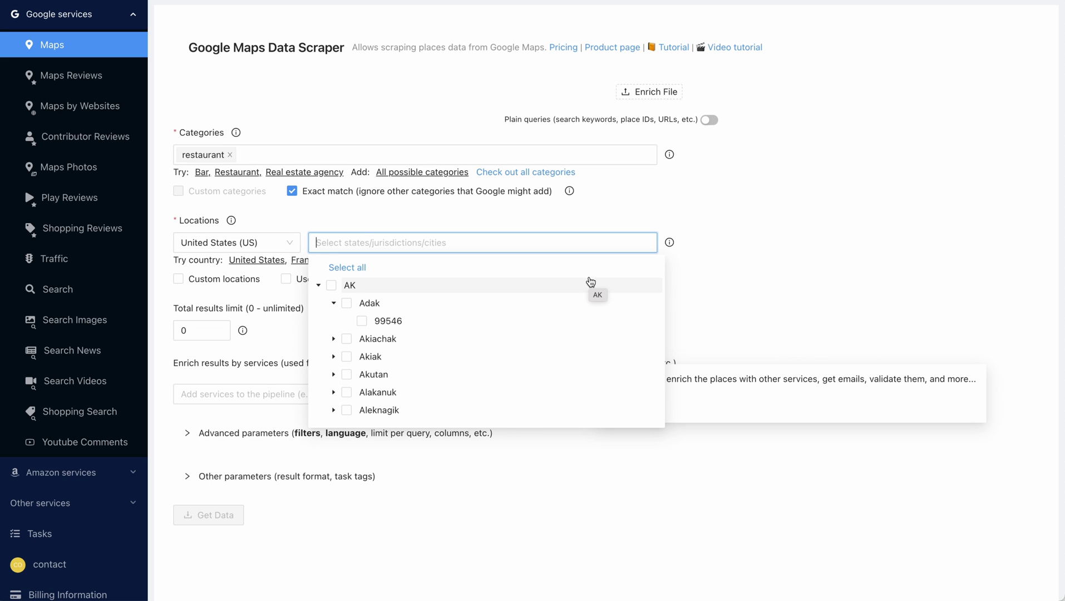
click(350, 286)
scroll(457, 330, down, 1)
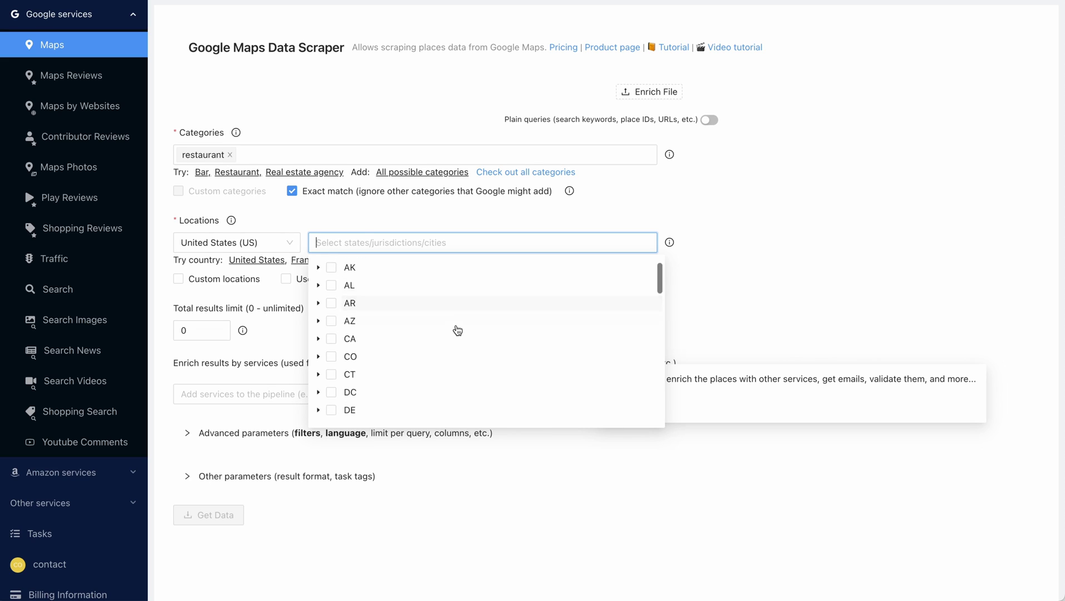
scroll(458, 331, down, 2)
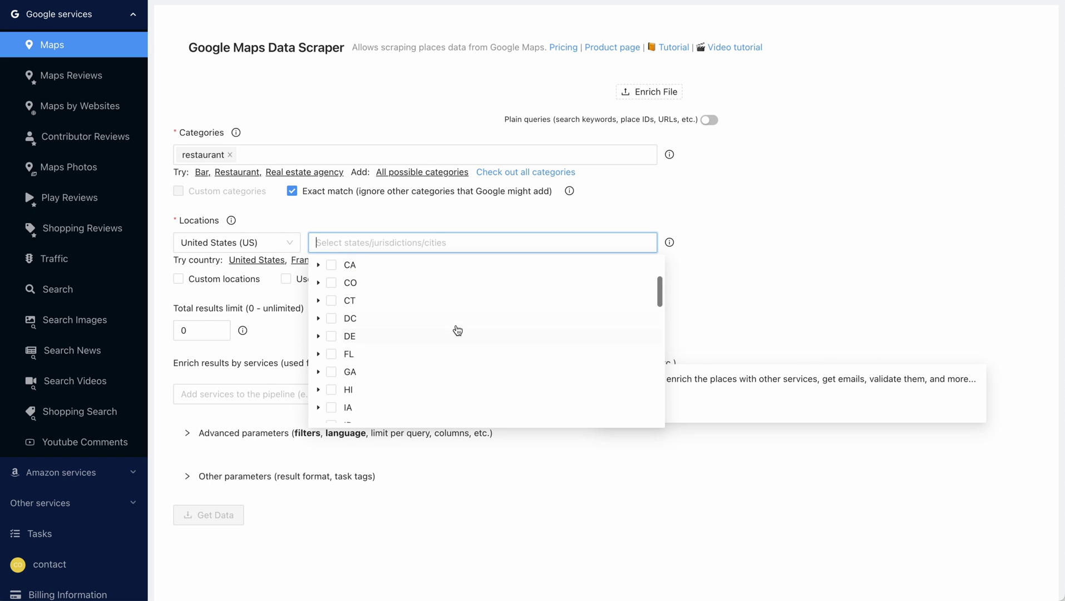
scroll(458, 331, up, 1)
click(318, 304)
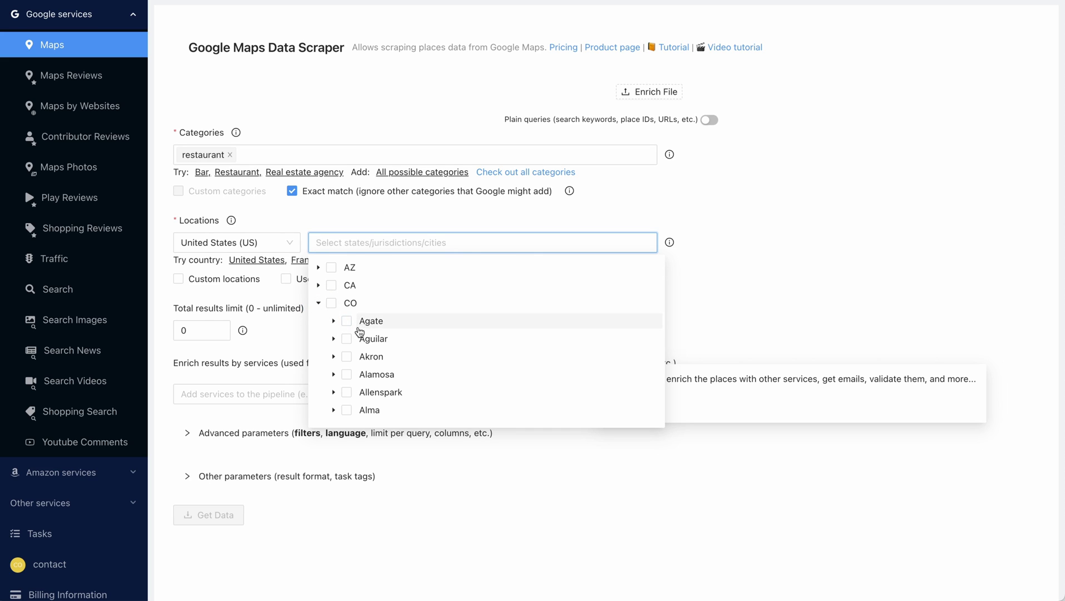
scroll(356, 334, down, 5)
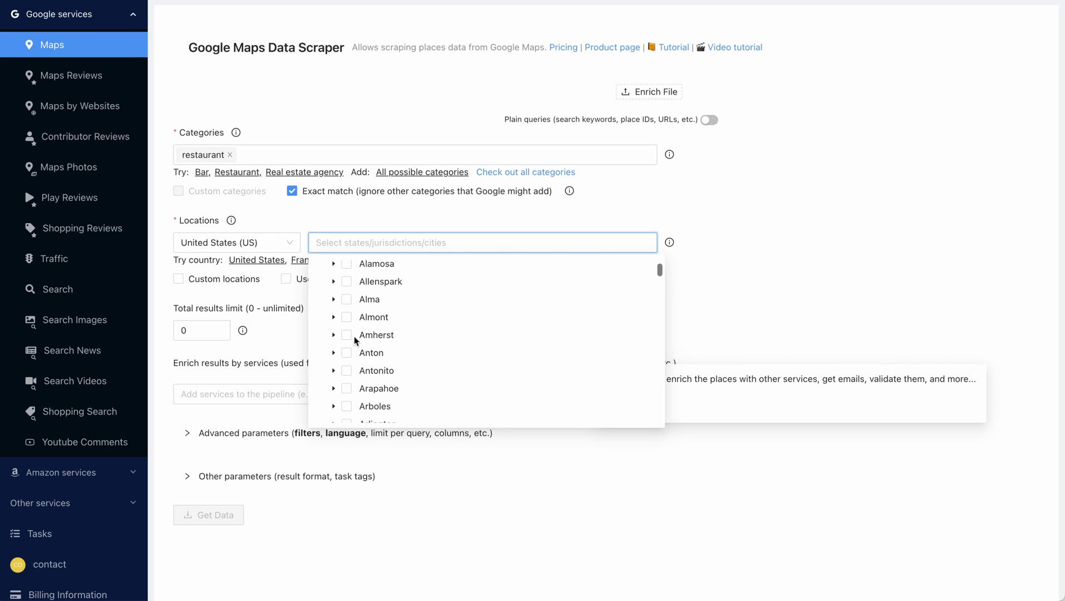
scroll(354, 336, down, 10)
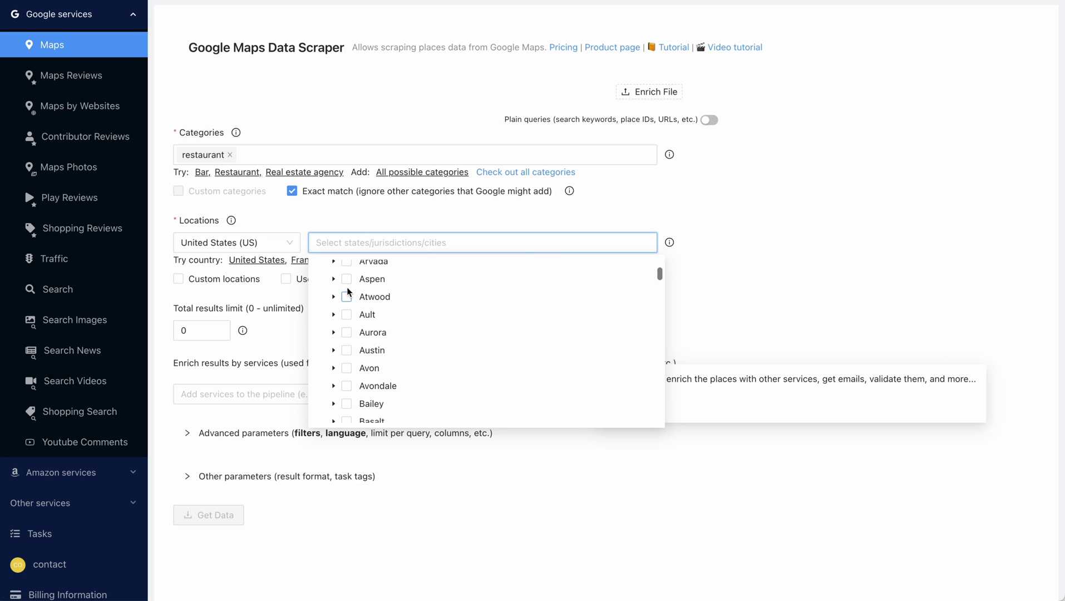
click(346, 279)
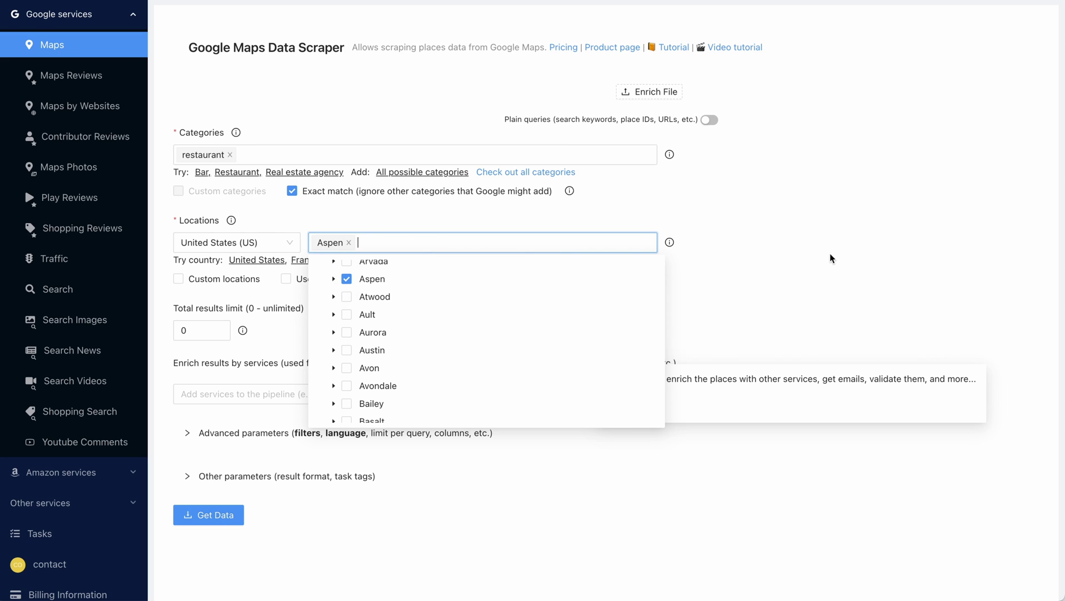
click(843, 240)
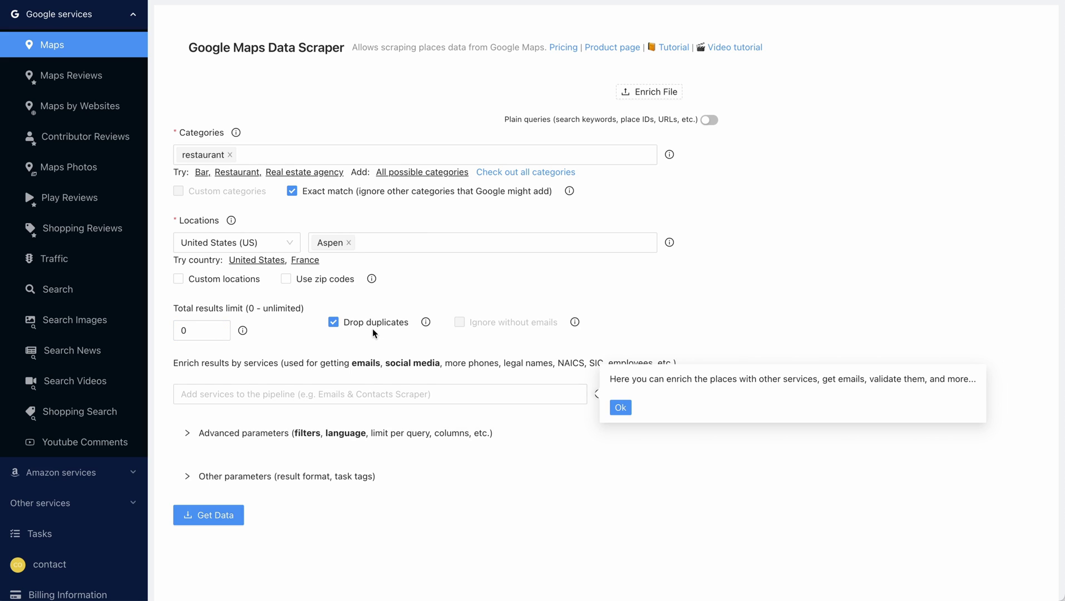
- Change the total results limit from 0 to 20
click(201, 331)
key(BackSpace)
text(20)
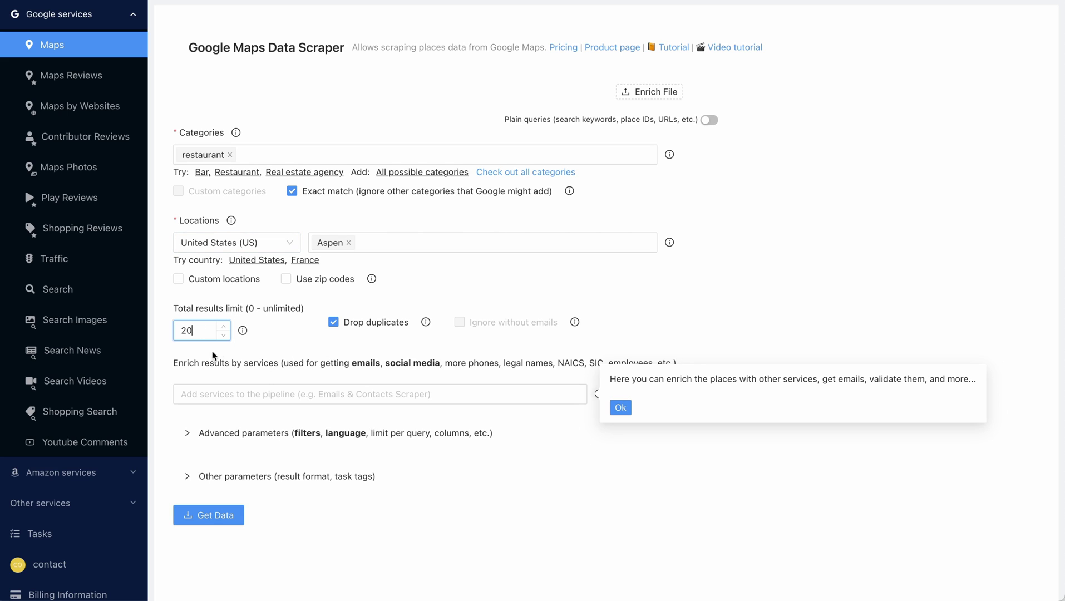
- Browse enrichment options such as Emails & Contacts Scraper, Phones Enricher and US Companies Data Enricher
click(240, 392)
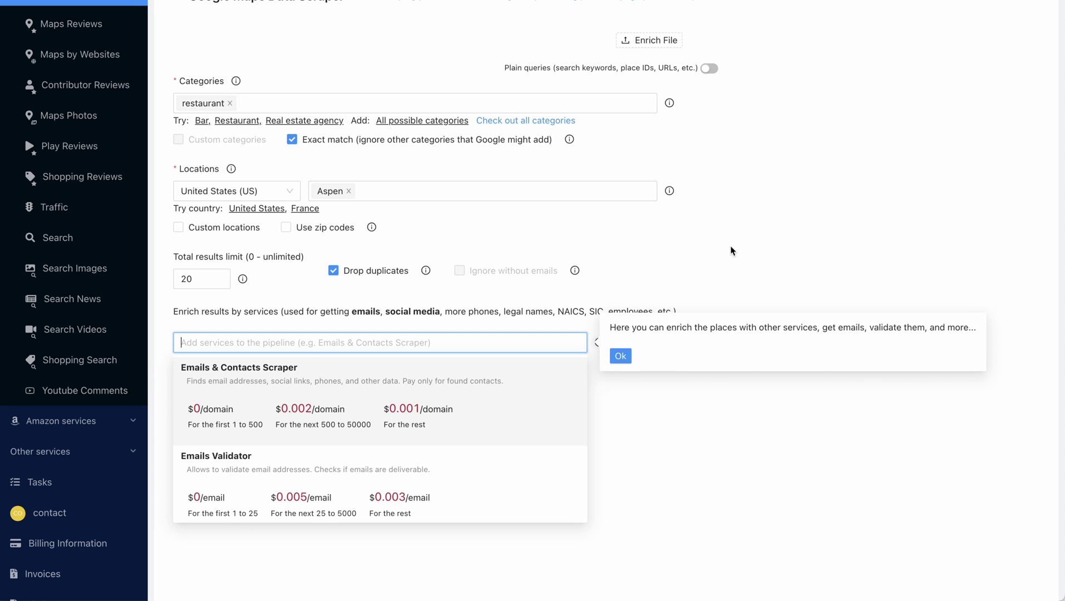
scroll(647, 312, down, 1)
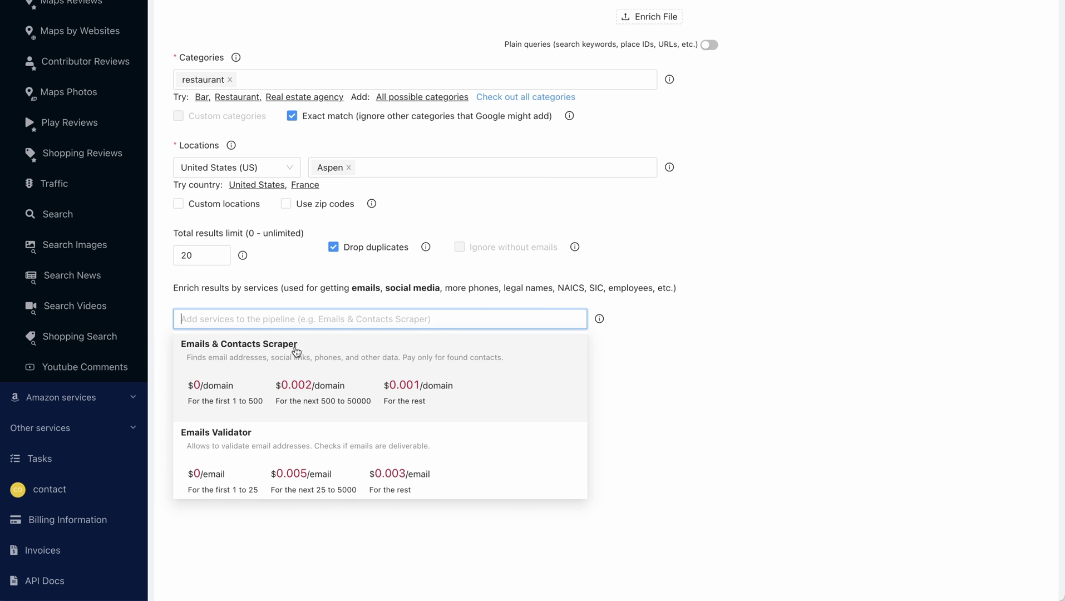
scroll(392, 440, down, 3)
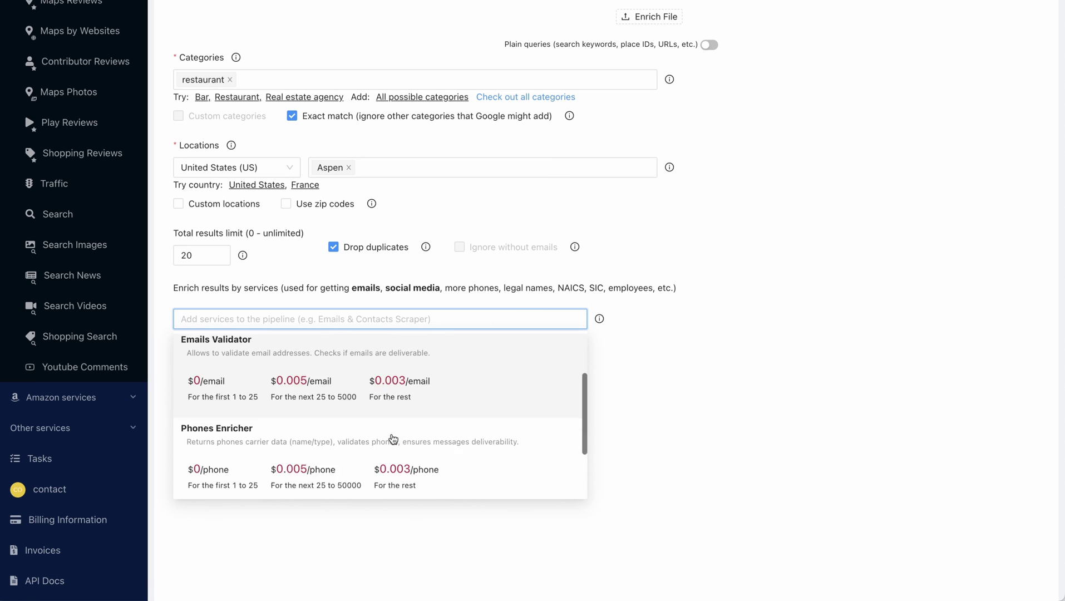
scroll(400, 435, up, 2)
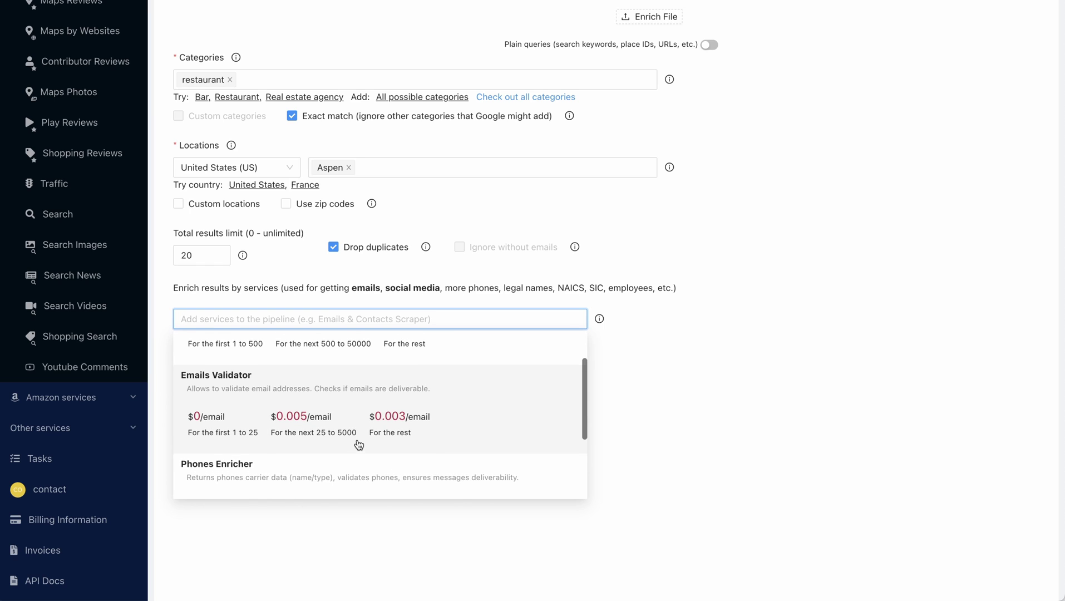
scroll(359, 444, down, 1)
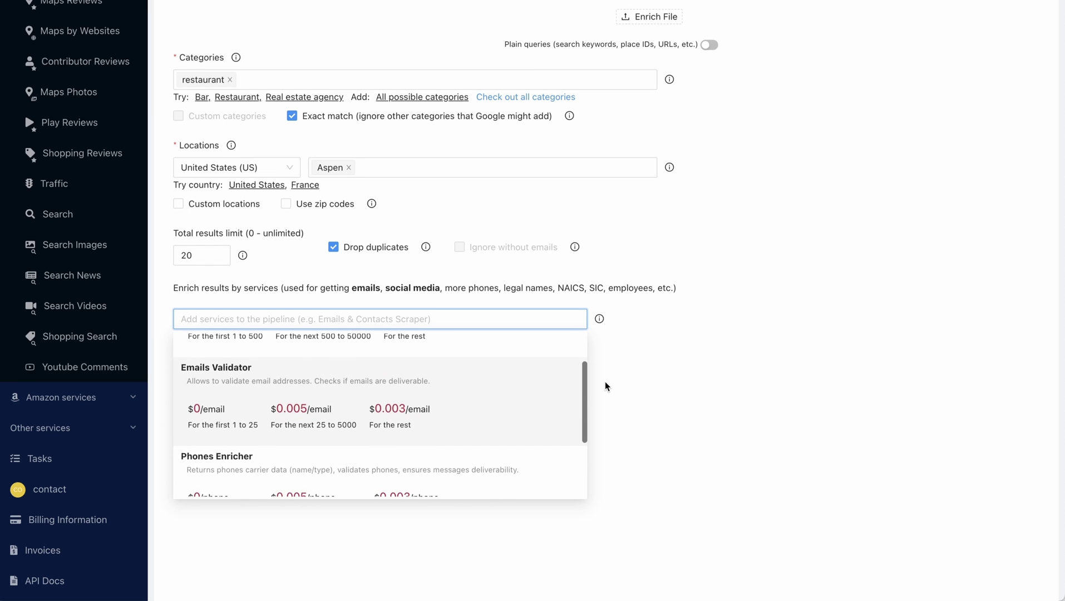
scroll(605, 387, down, 1)
scroll(523, 373, down, 2)
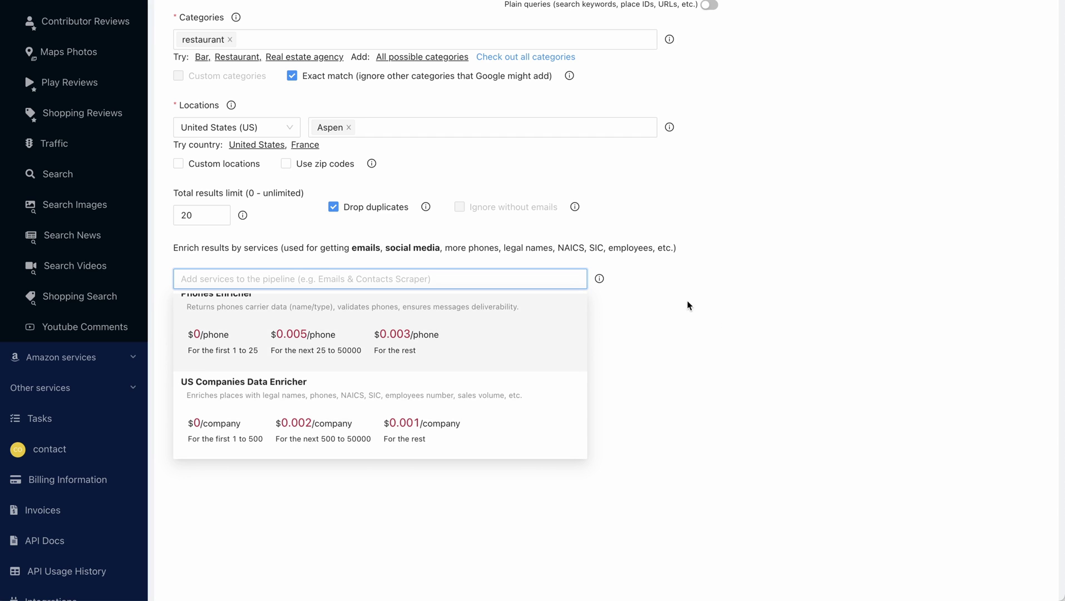
- Show Advanced parameters: restaurant subtypes filter, English language, 500 places per query
click(687, 334)
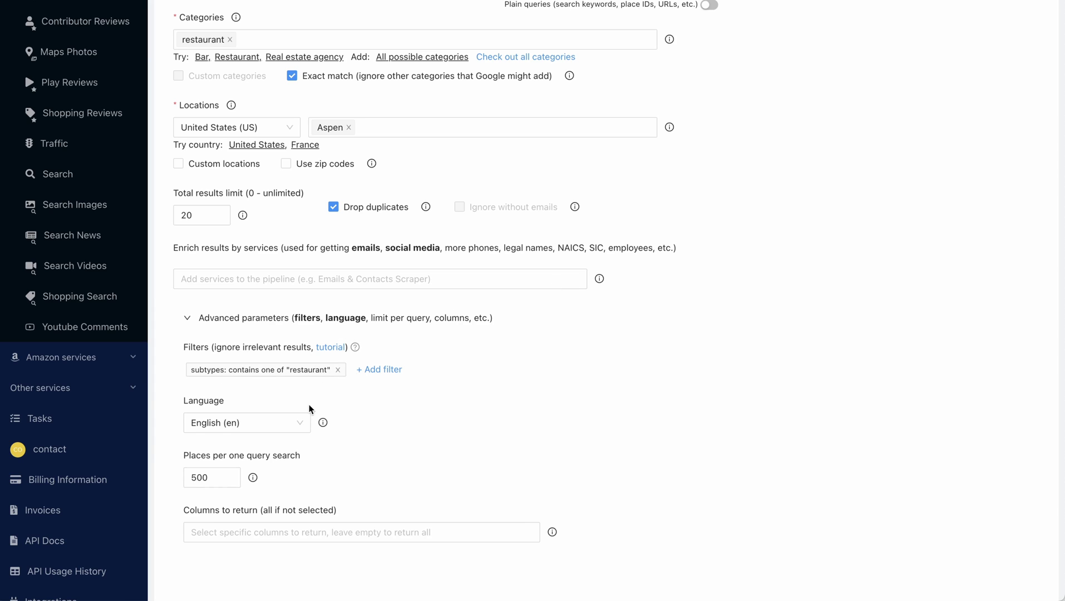
scroll(285, 437, down, 1)
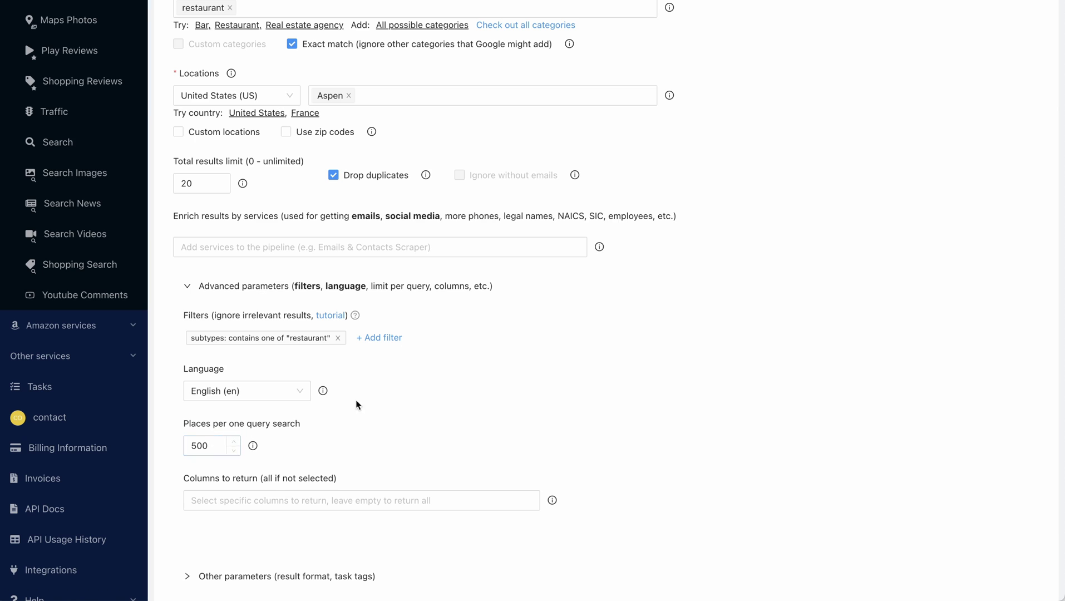
scroll(368, 399, down, 1)
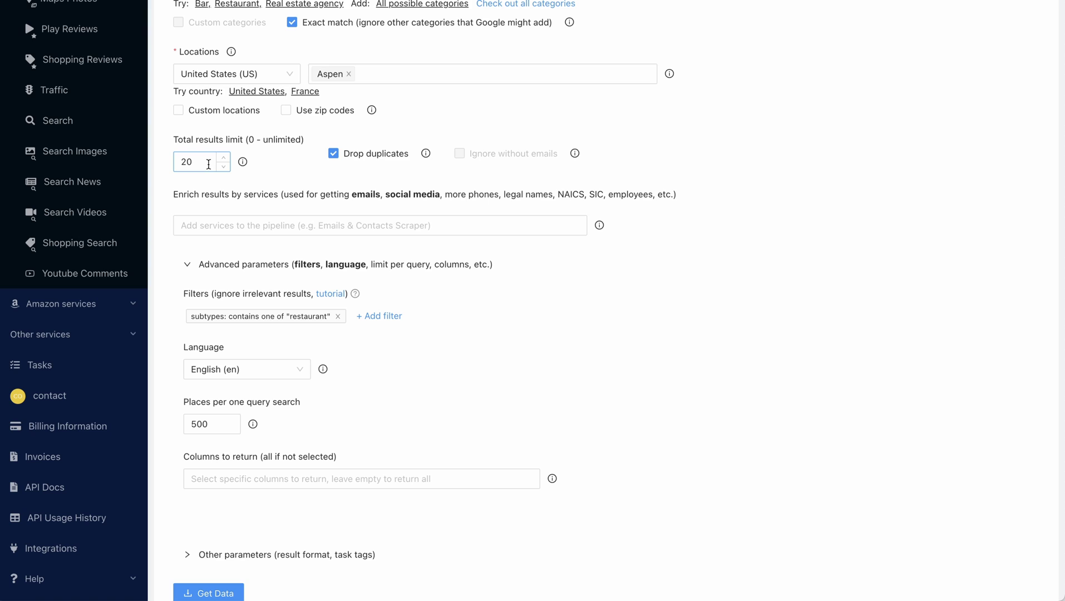
drag(209, 163, 167, 161)
text(0)
click(381, 423)
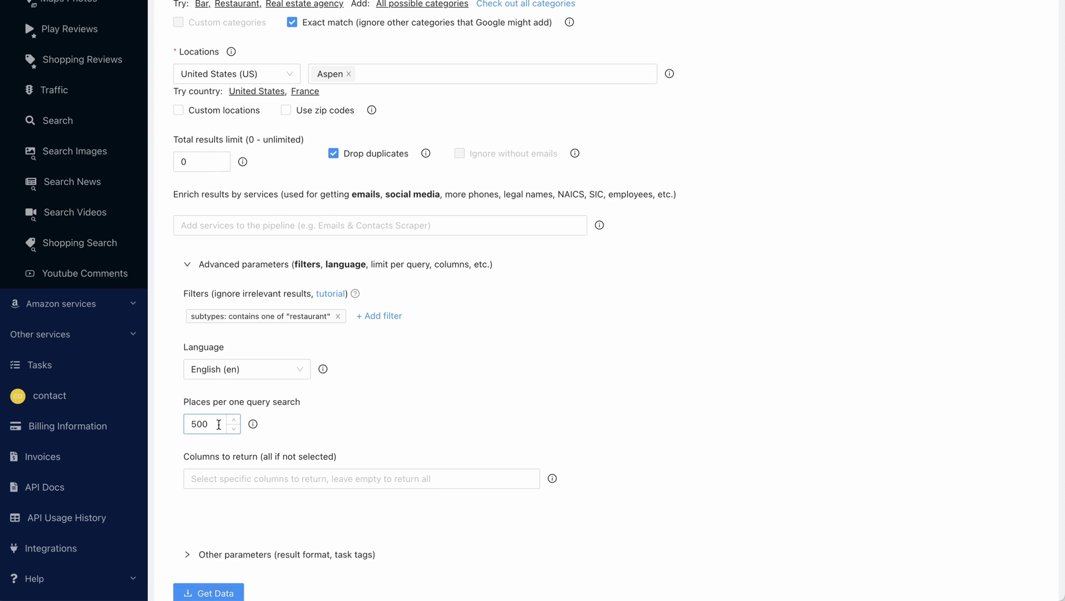
double_click(217, 424)
key(BackSpace)
scroll(347, 400, down, 1)
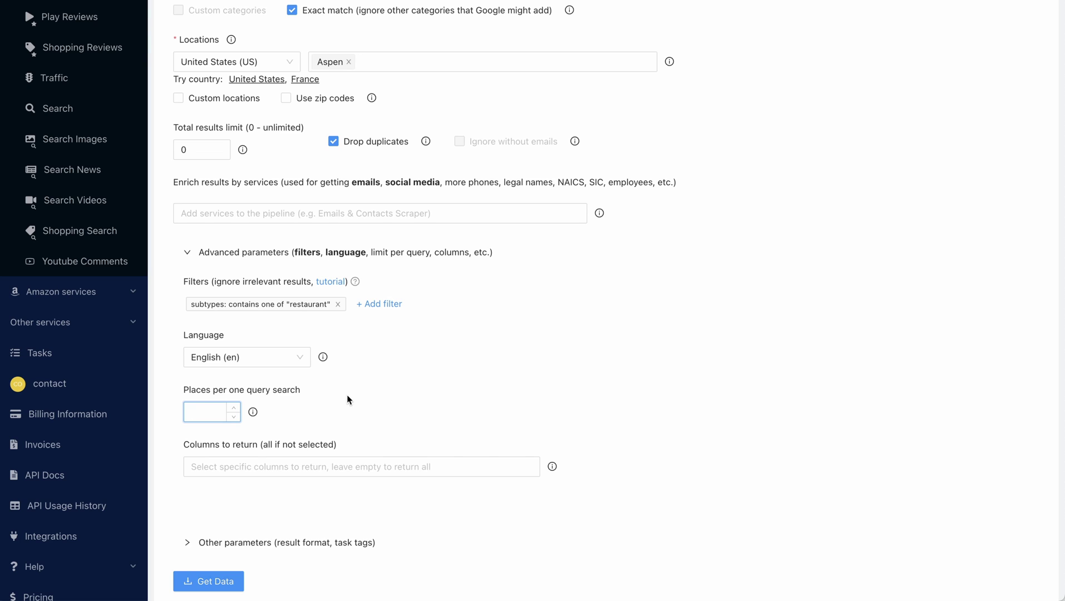
text(20)
click(206, 147)
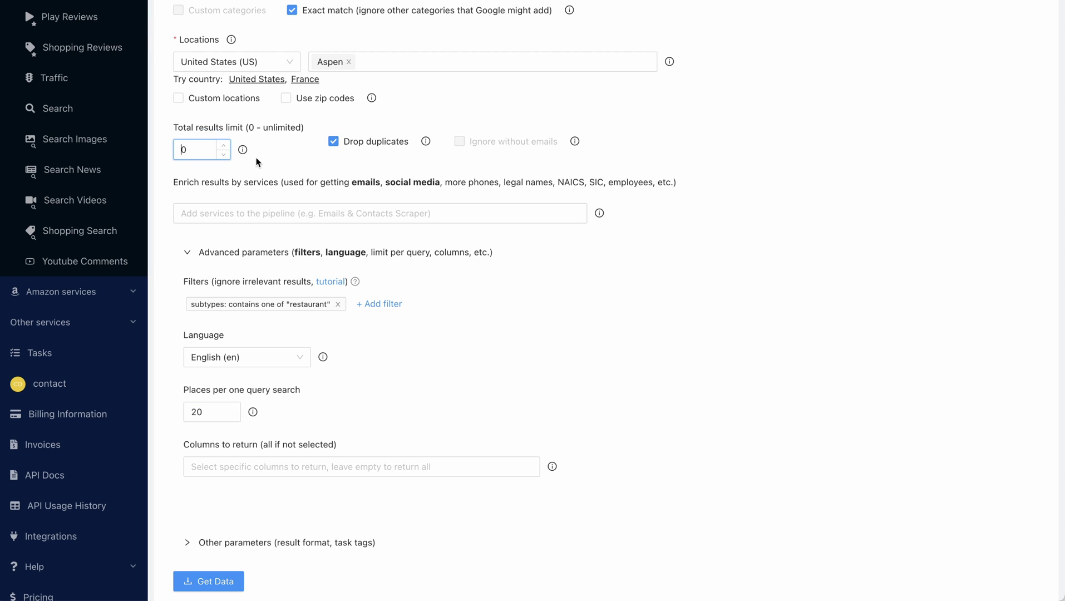
click(194, 151)
key(BackSpace)
text(200)
drag(203, 147, 148, 146)
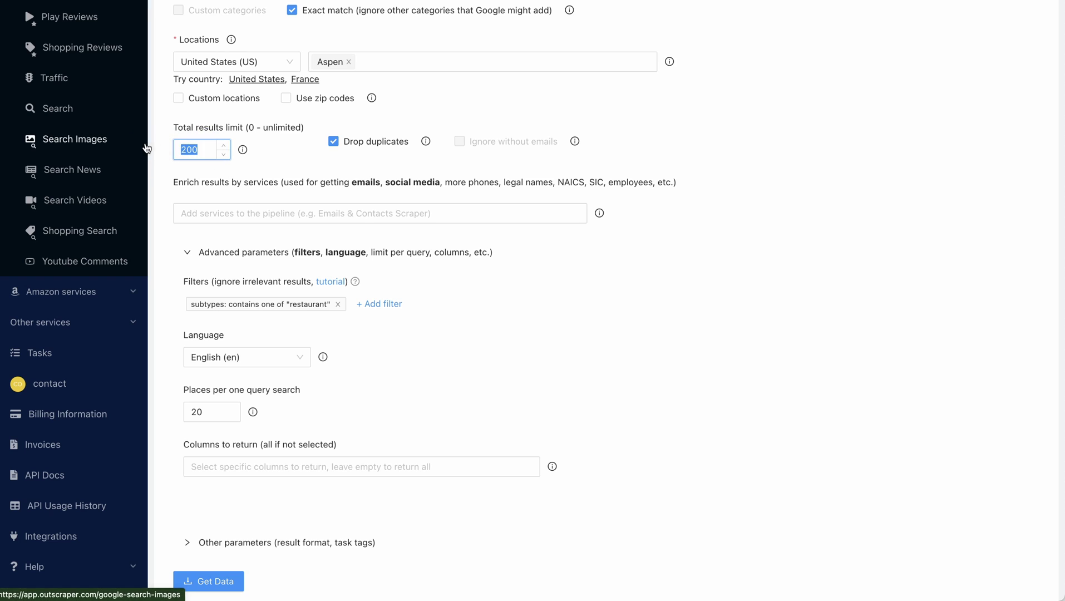
text(20)
click(215, 412)
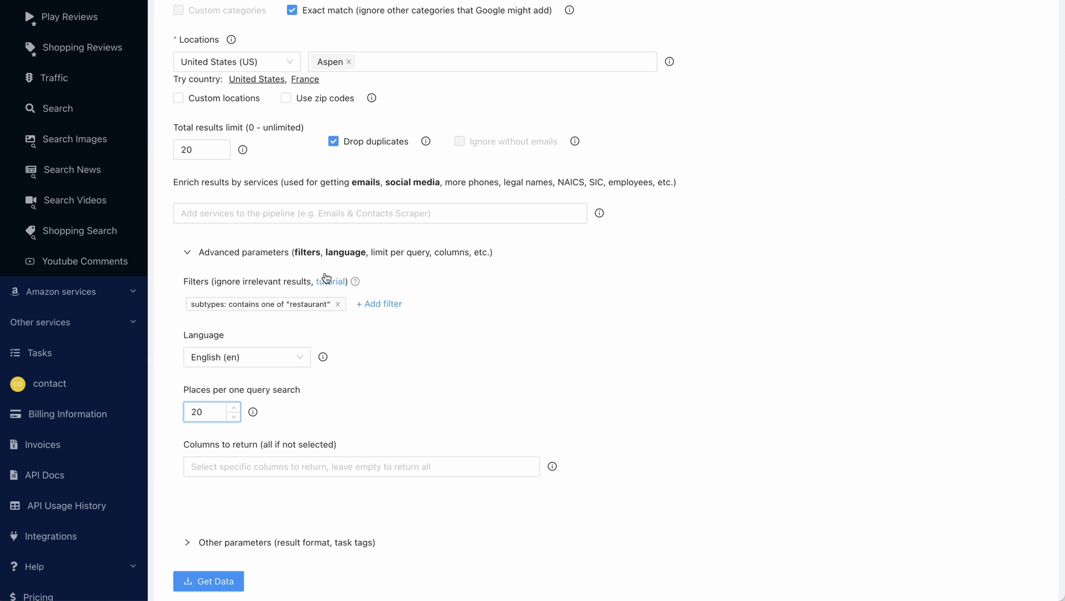
scroll(228, 438, down, 2)
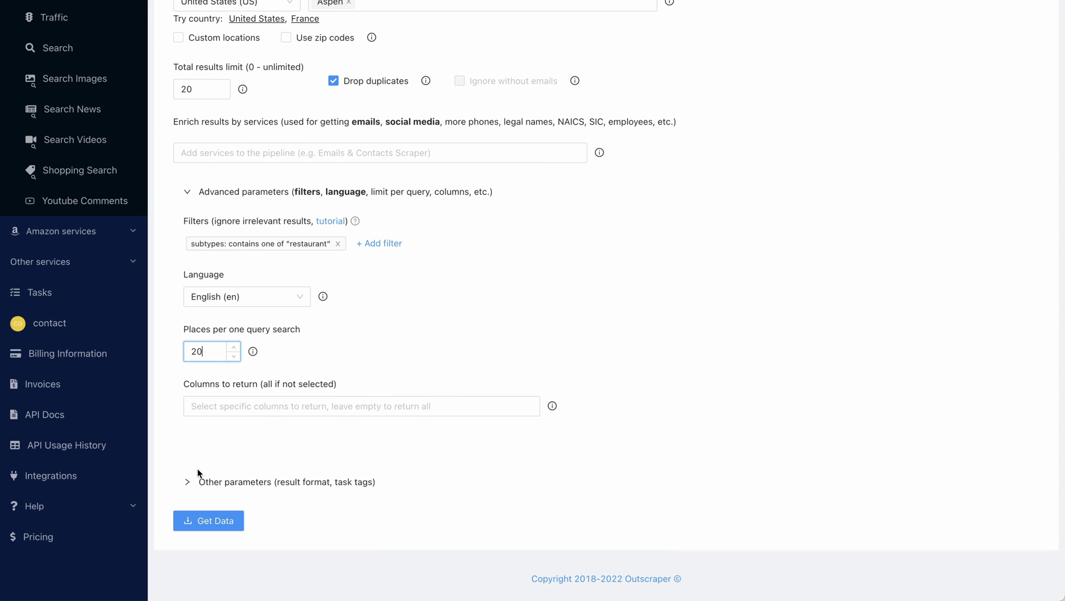
mouse_move(253, 352)
scroll(304, 204, up, 1)
mouse_move(243, 99)
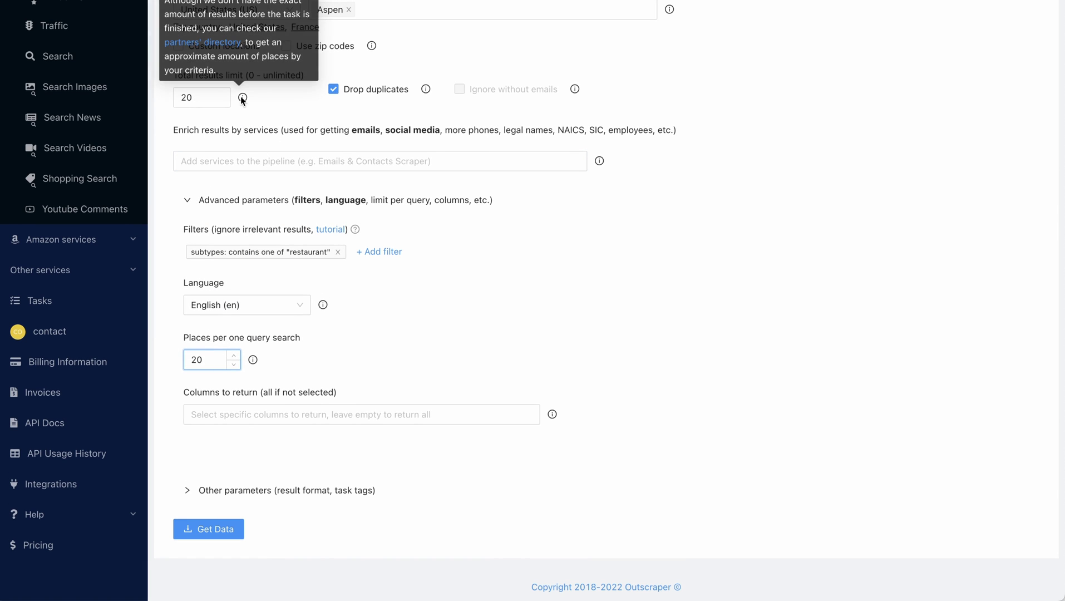
scroll(618, 281, up, 5)
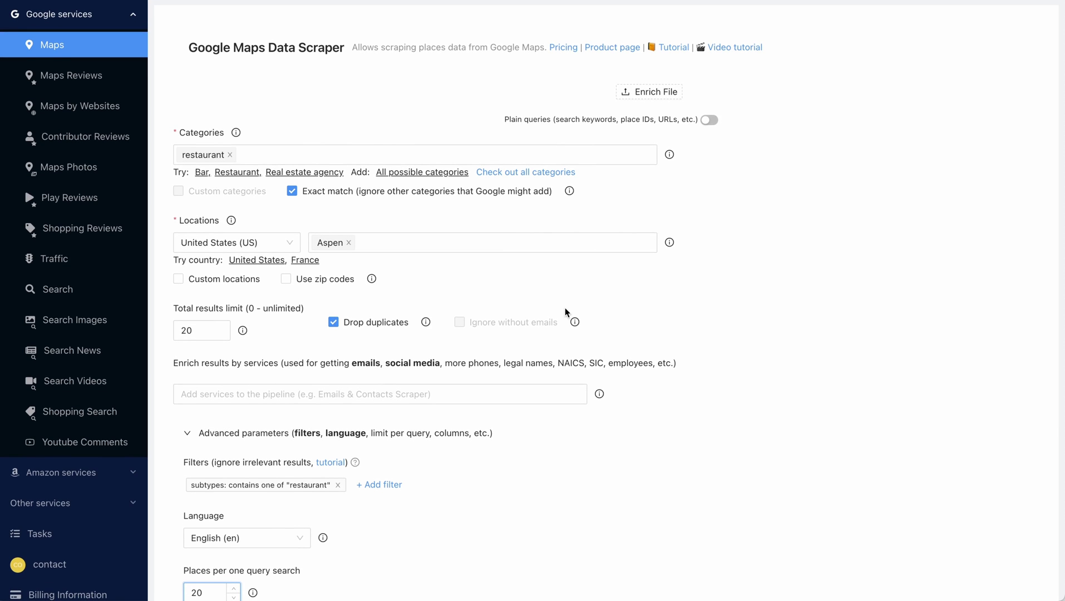
scroll(565, 309, down, 5)
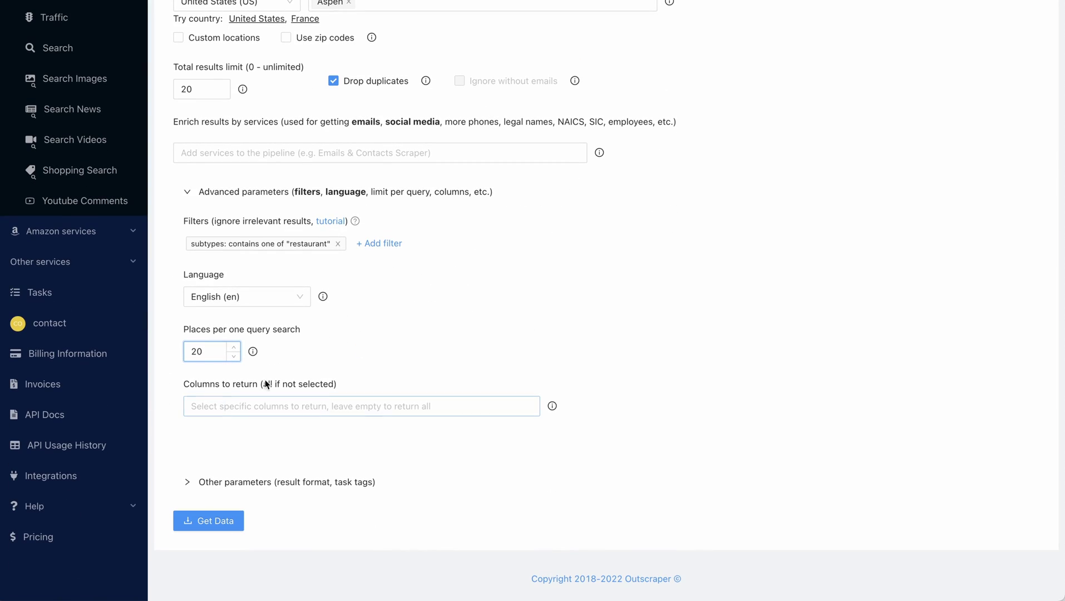
- Scroll the returnable columns list from query down to place_id, google_id, reviews_id and located_google_id
click(255, 406)
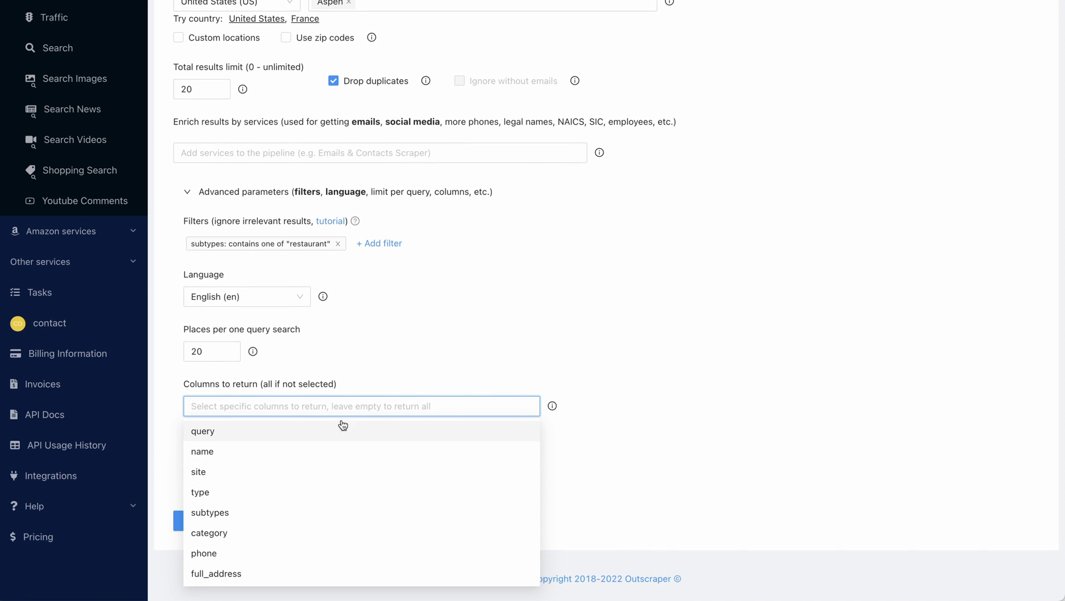
scroll(503, 475, down, 1)
scroll(505, 476, down, 6)
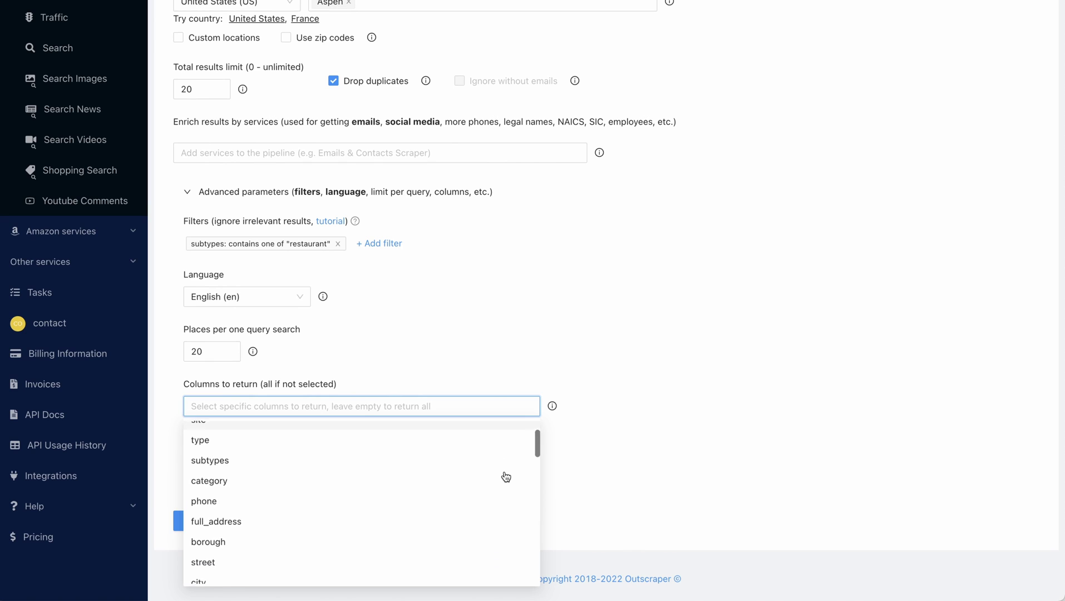
scroll(506, 476, down, 3)
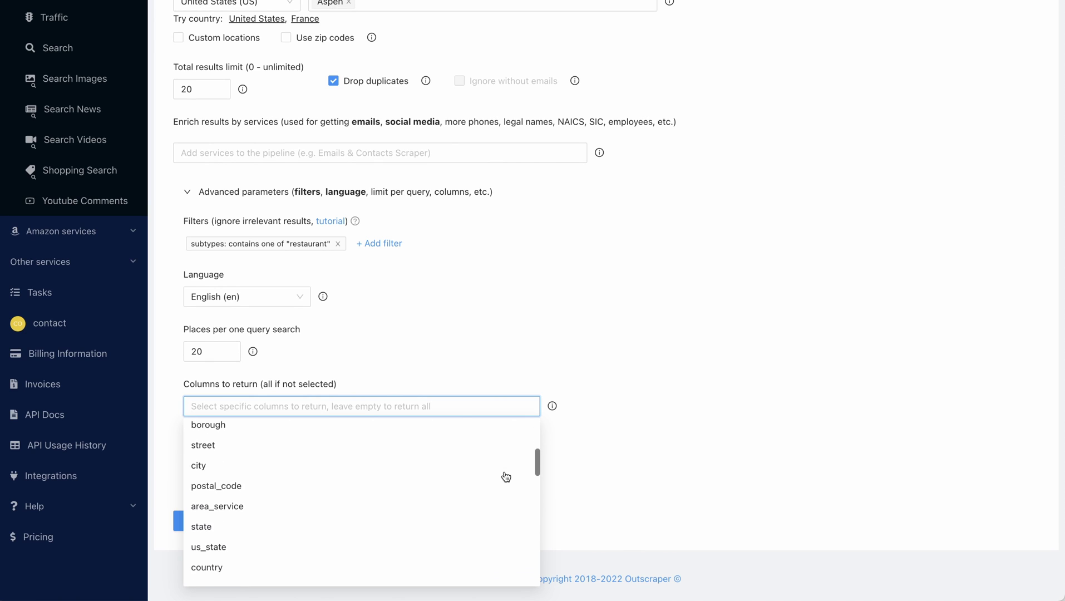
scroll(506, 476, up, 10)
scroll(506, 476, down, 3)
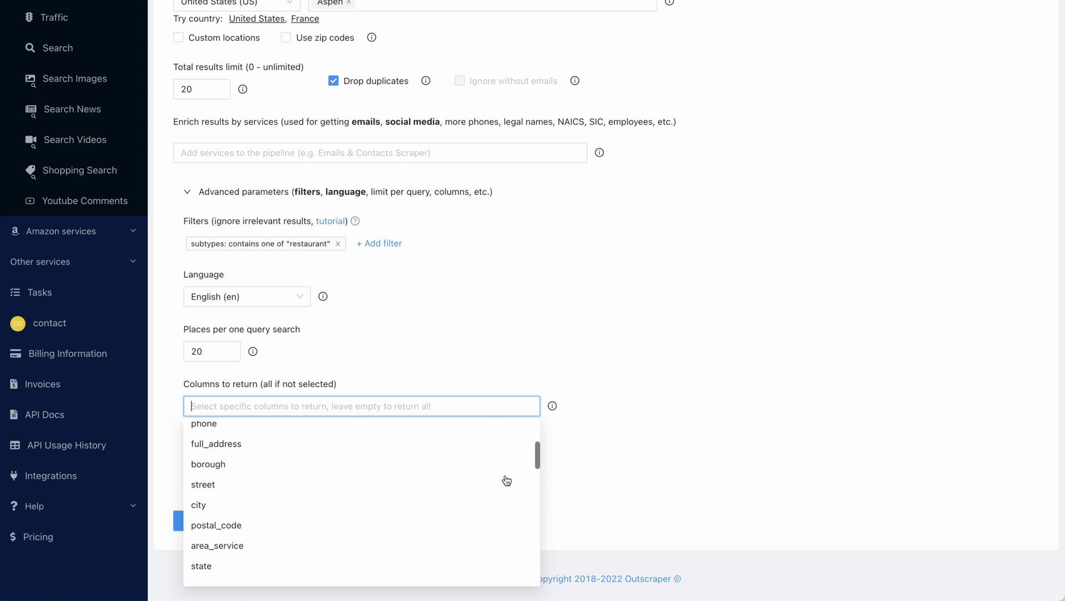
scroll(506, 480, down, 10)
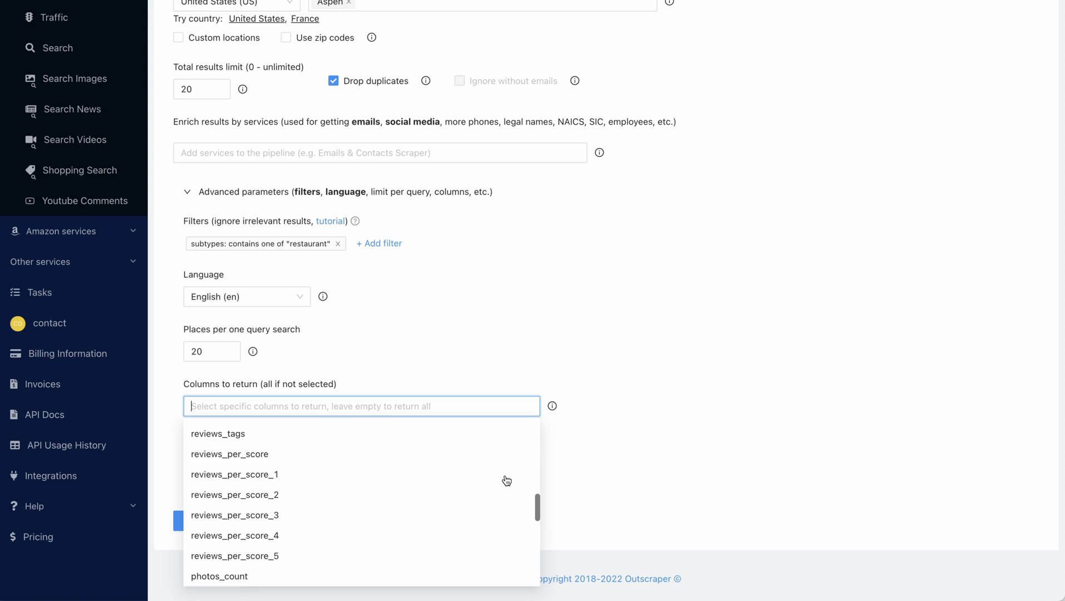
scroll(506, 480, down, 9)
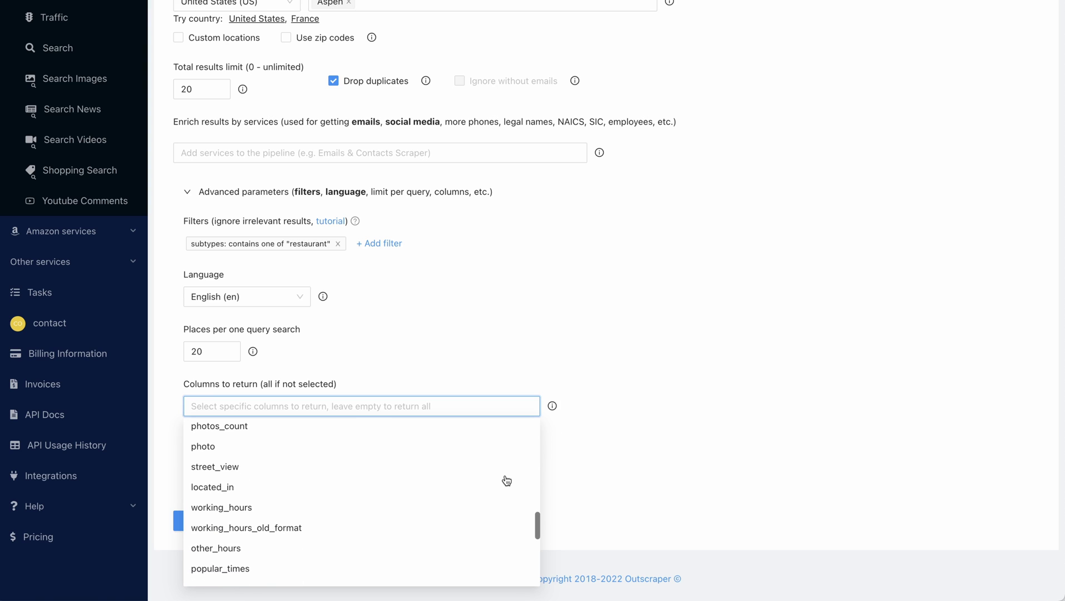
scroll(506, 480, down, 4)
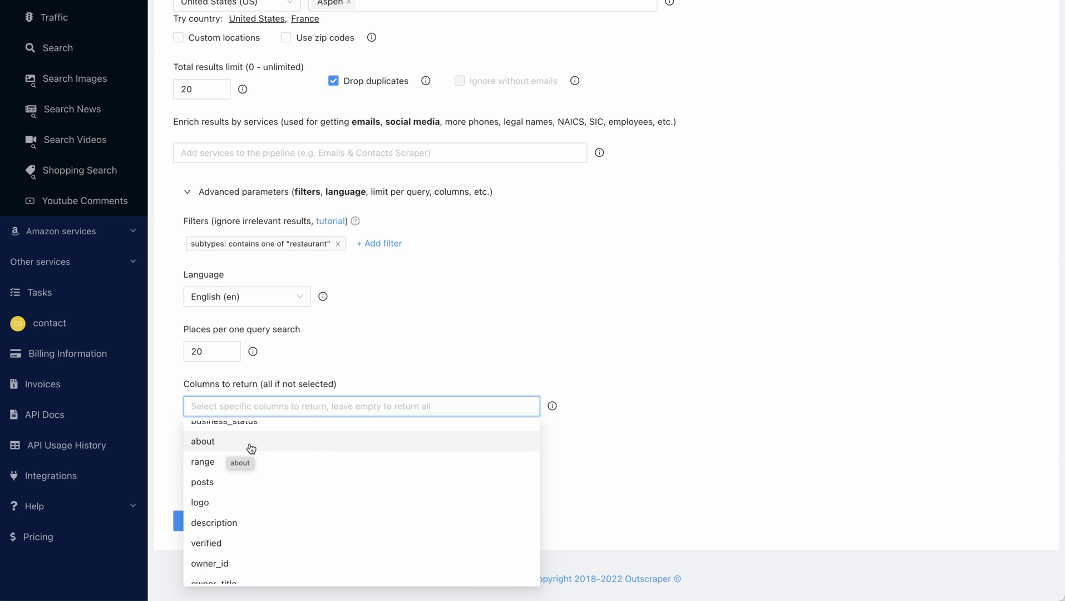
scroll(277, 480, down, 1)
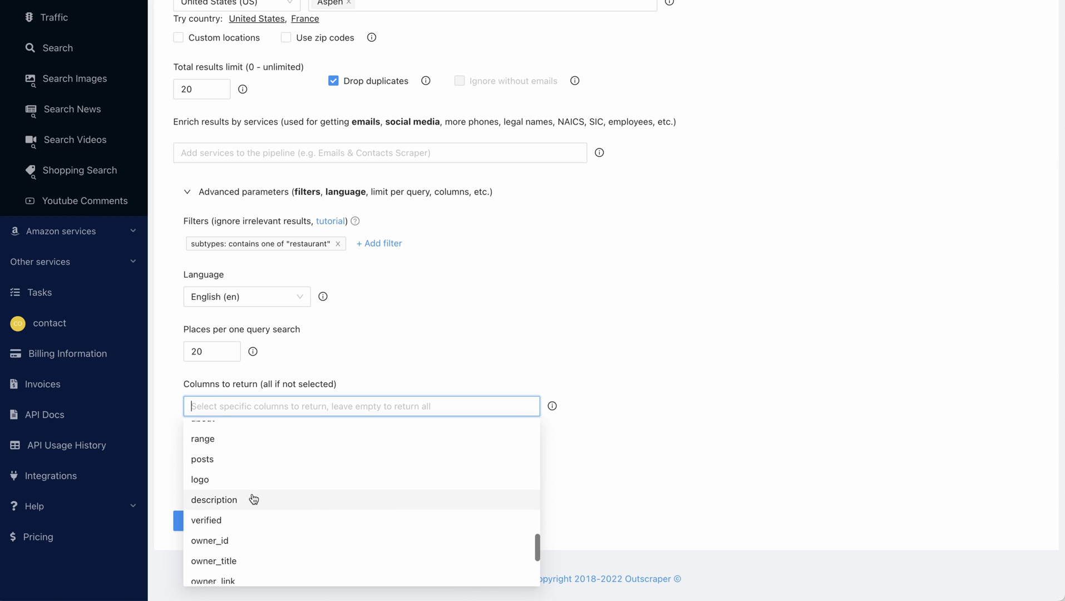
scroll(253, 499, down, 4)
scroll(254, 498, down, 6)
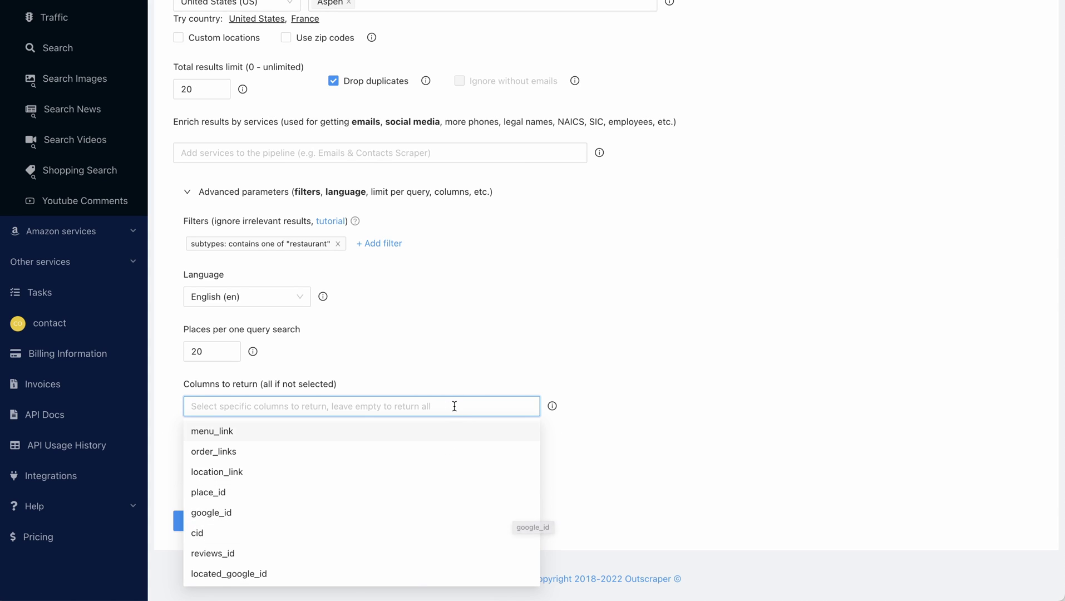
- Keep all columns and submit the Aspen restaurant scrape as XLSX, tagged 'demo task'
click(648, 426)
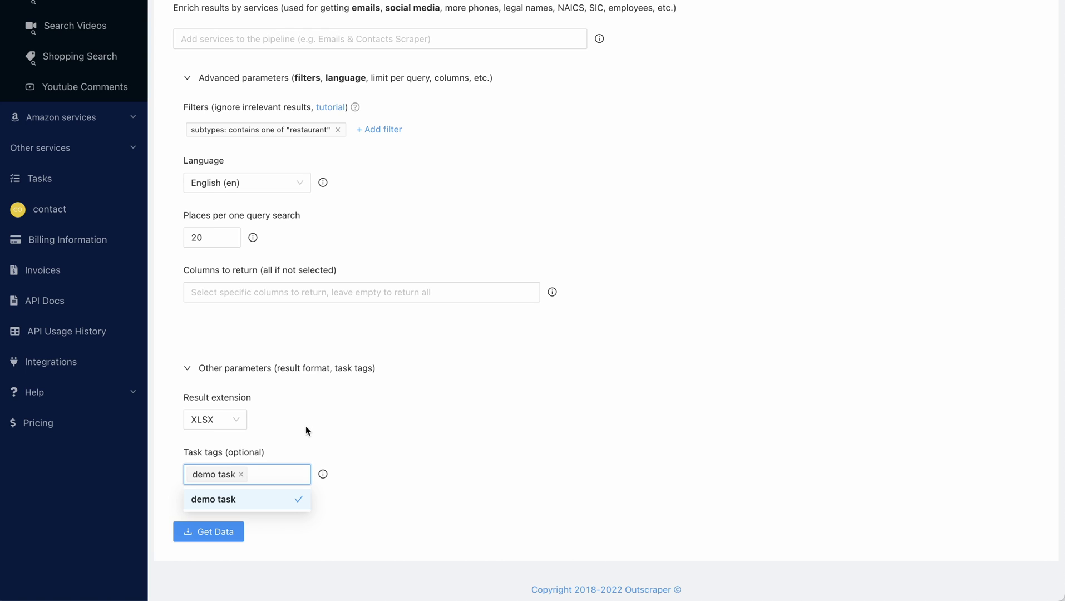
click(223, 537)
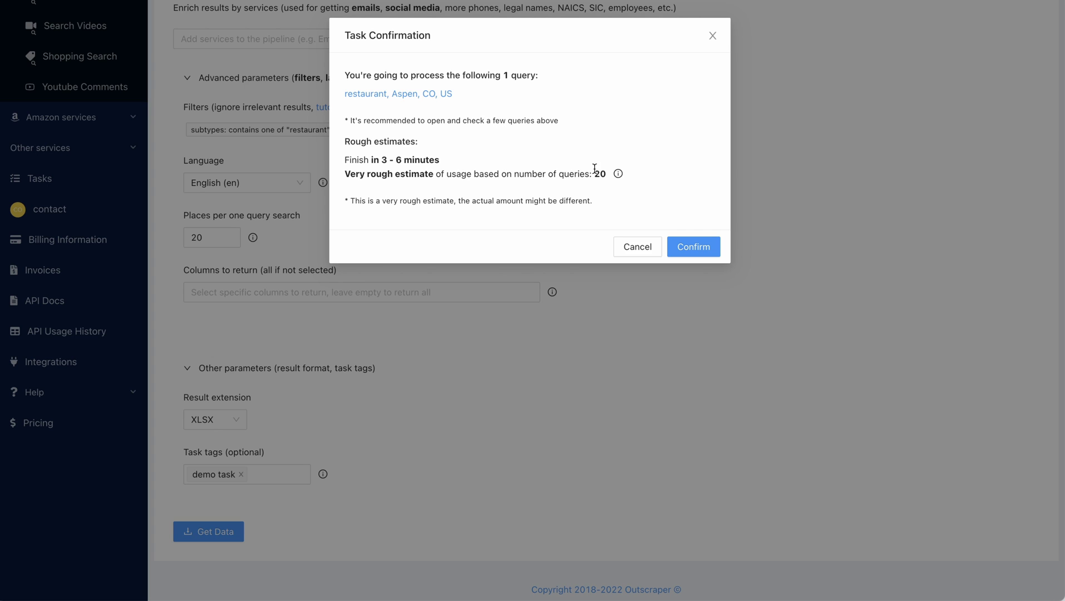
- Submit the Aspen restaurants scraping task and follow it in the task list until it finishes with 20 results
mouse_move(616, 177)
click(690, 247)
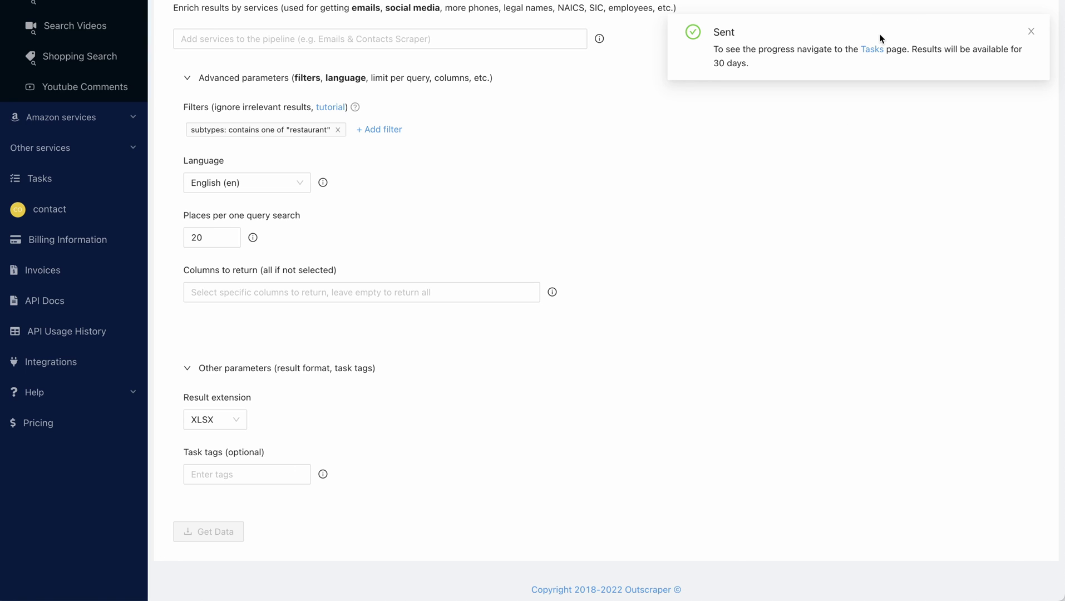
click(871, 49)
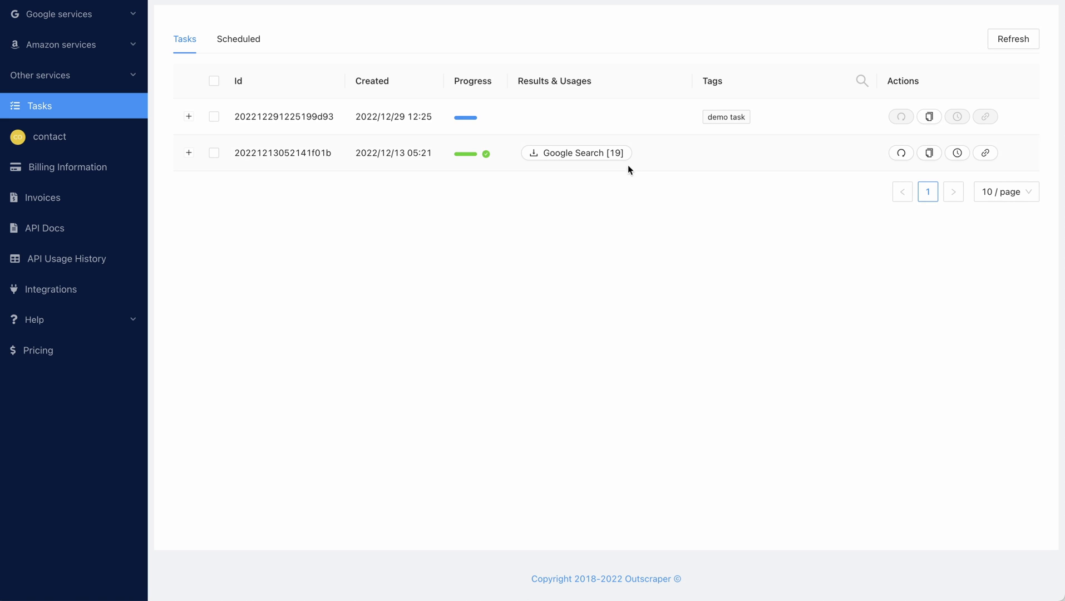
mouse_move(477, 120)
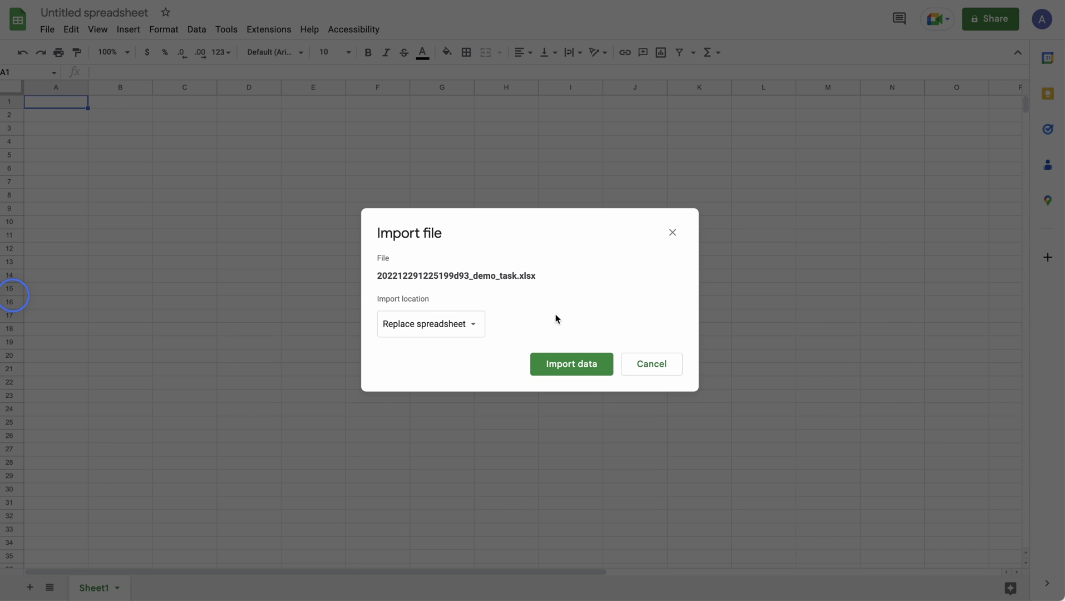
click(577, 364)
click(577, 365)
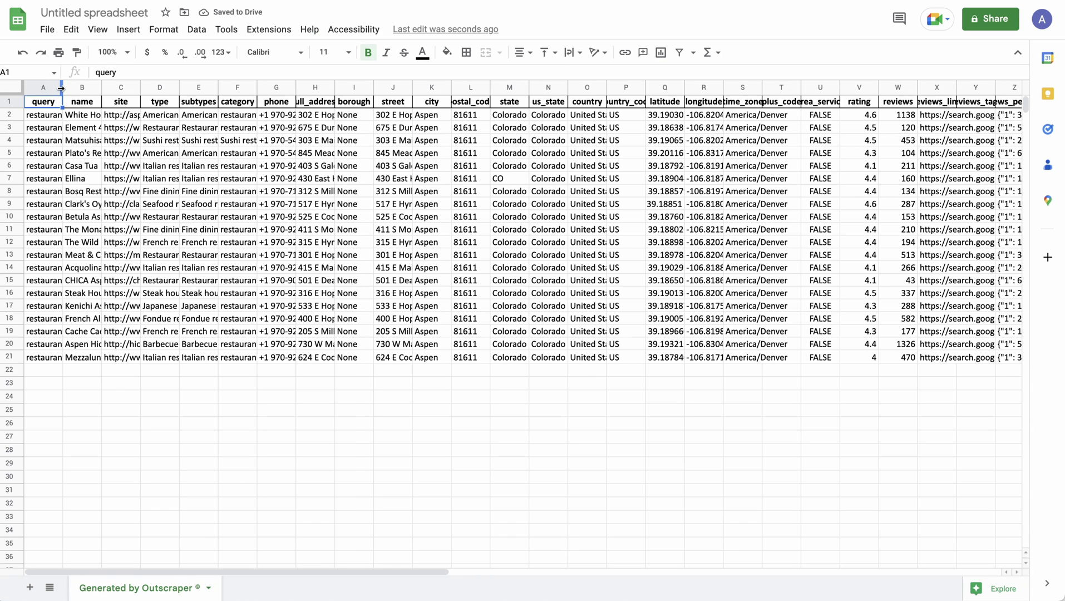
- Resize columns A, C, D and E to fit the queries, site URLs, types and subtypes
drag(62, 87, 311, 87)
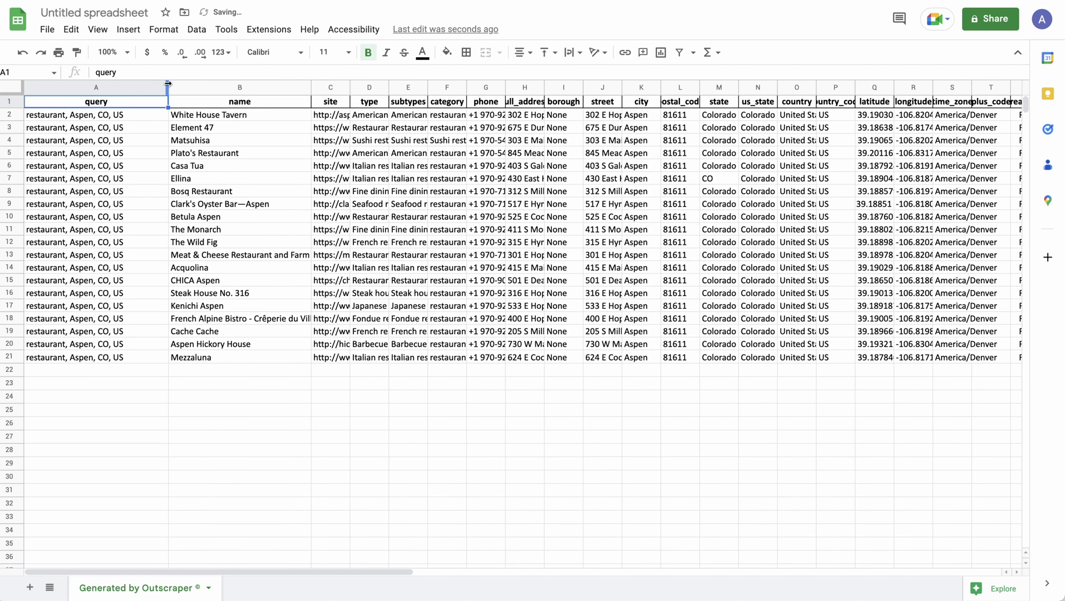
drag(168, 88, 96, 88)
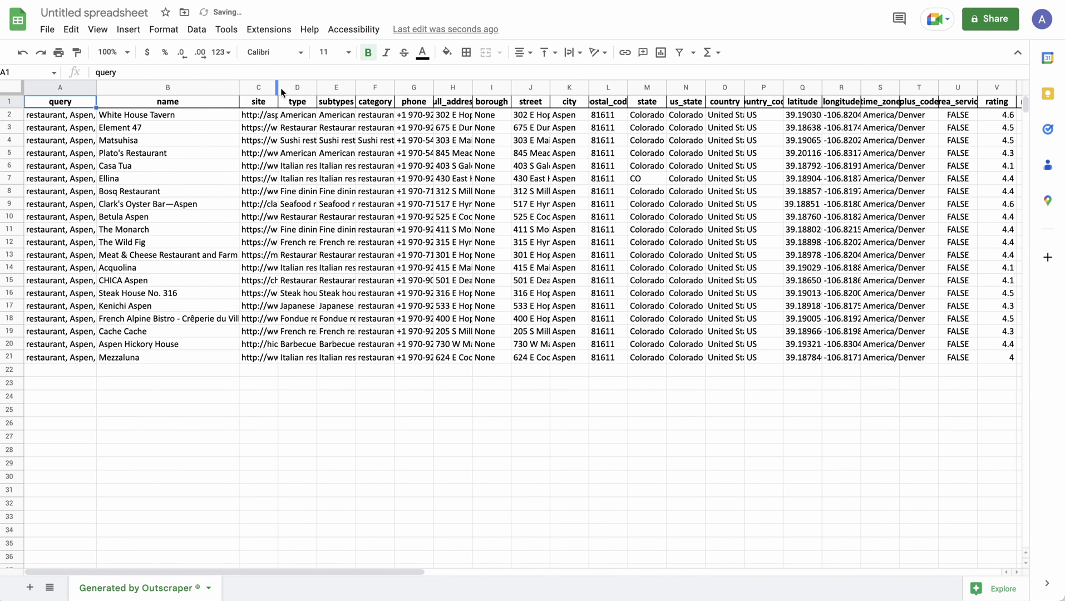
drag(280, 89, 554, 87)
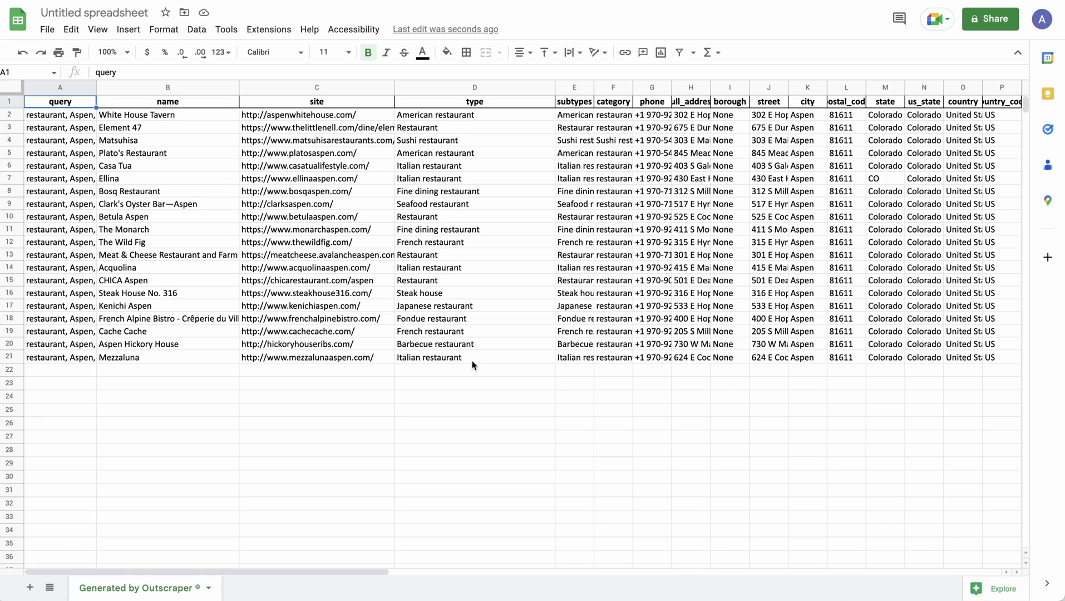
drag(555, 87, 610, 87)
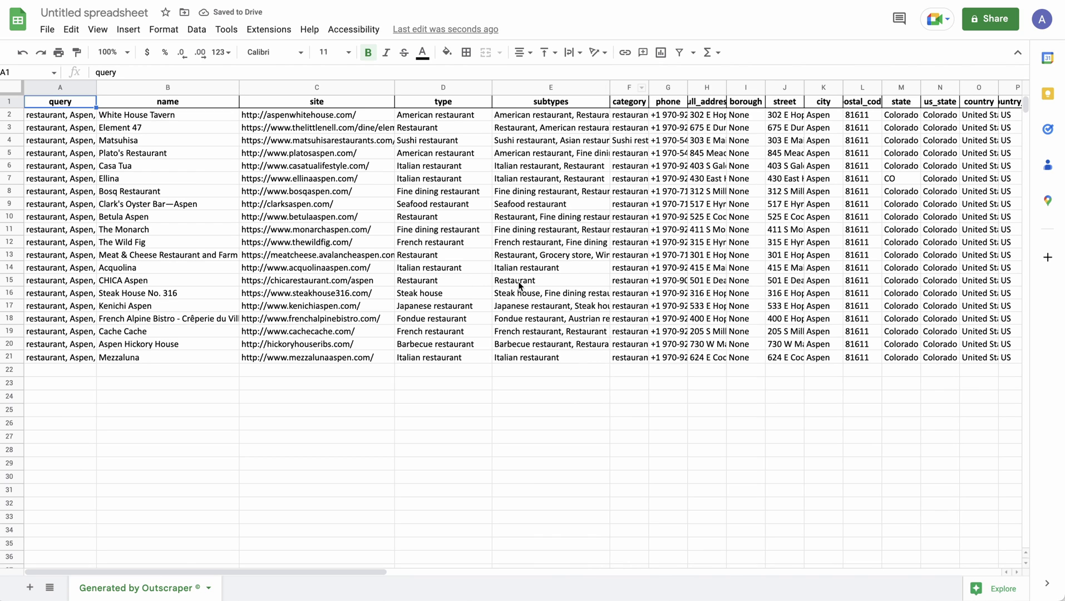
mouse_move(610, 90)
mouse_down()
mouse_move(556, 89)
mouse_move(666, 86)
mouse_move(612, 83)
mouse_up()
- Narrow the category column to its restaurants text and scroll right to the rating and reviews columns
click(587, 118)
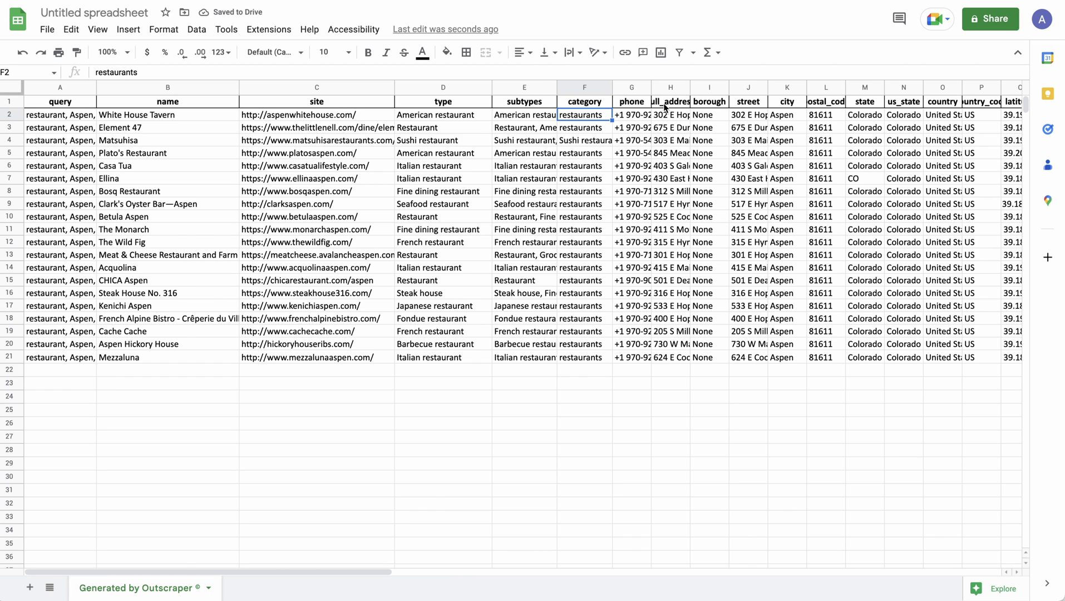
scroll(664, 111, right, 3)
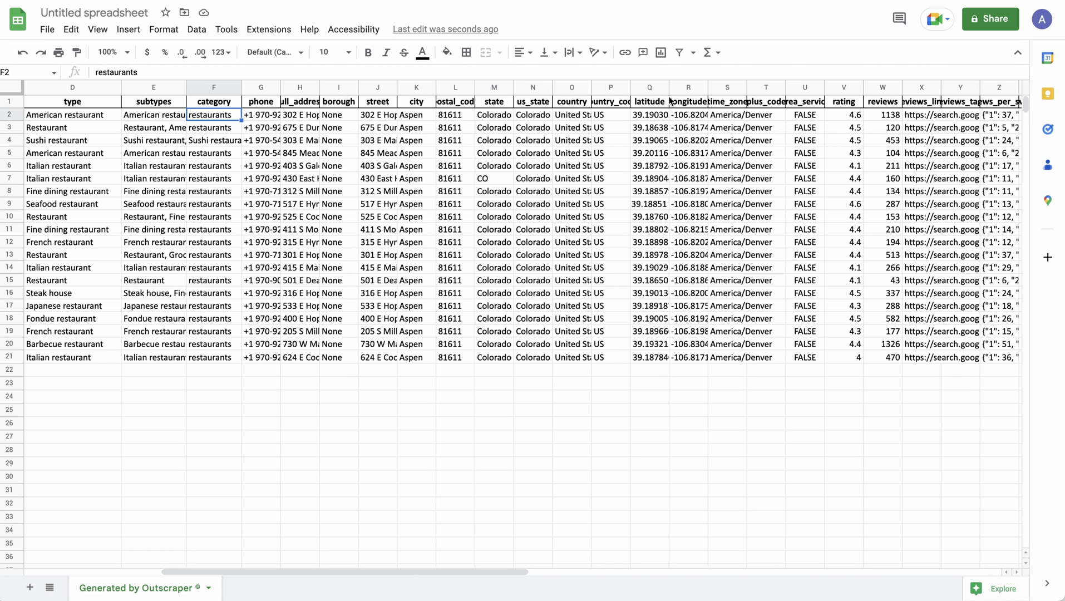
scroll(689, 123, right, 4)
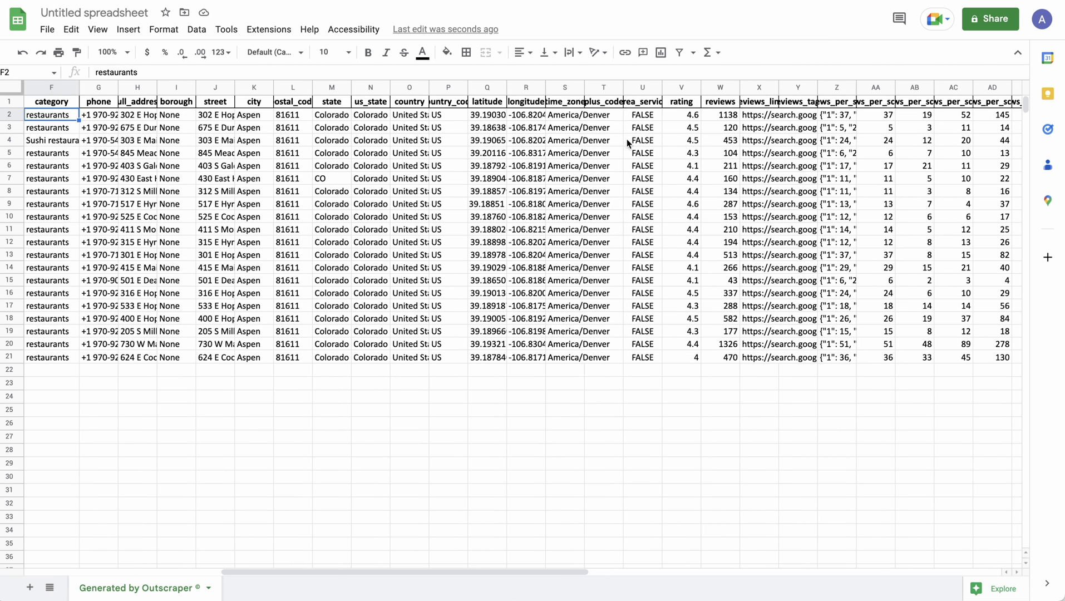
scroll(626, 139, right, 2)
scroll(662, 144, right, 2)
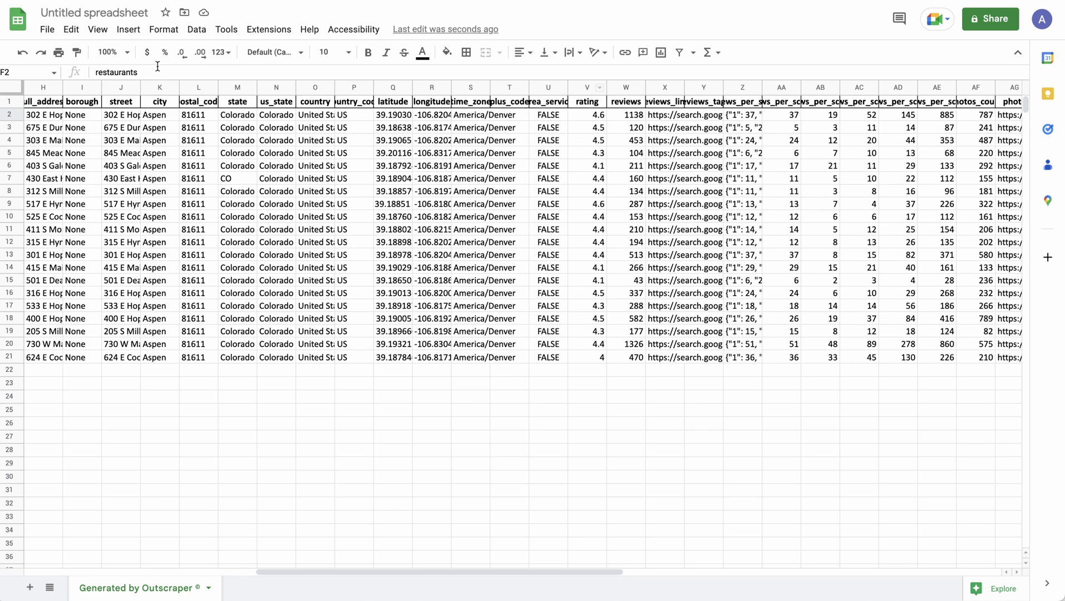
- Freeze the header row so it stays fixed while scrolling
click(8, 102)
right_click(7, 100)
mouse_move(147, 391)
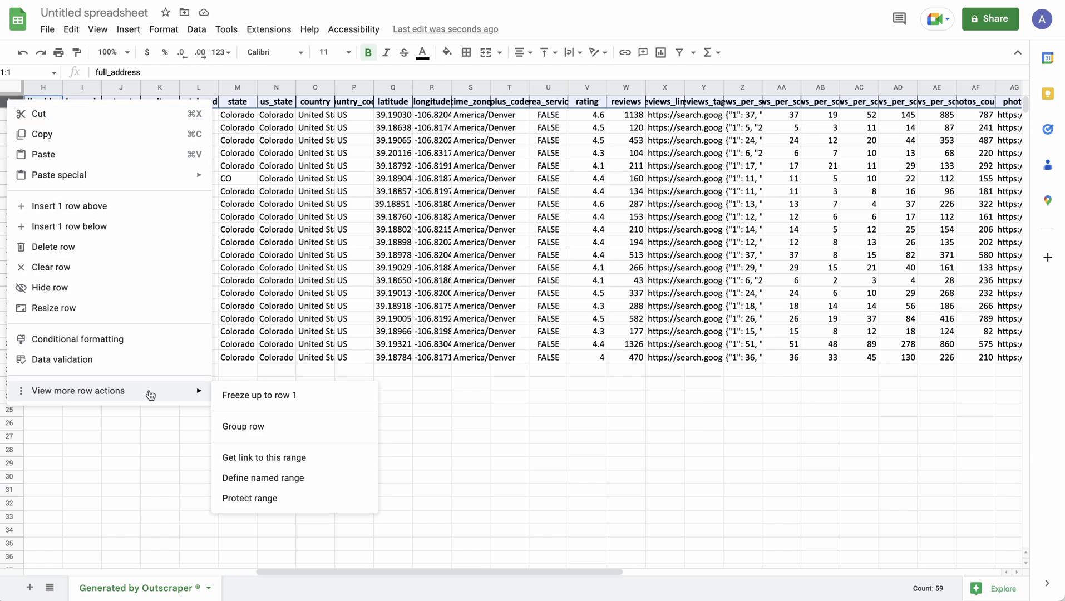
click(236, 393)
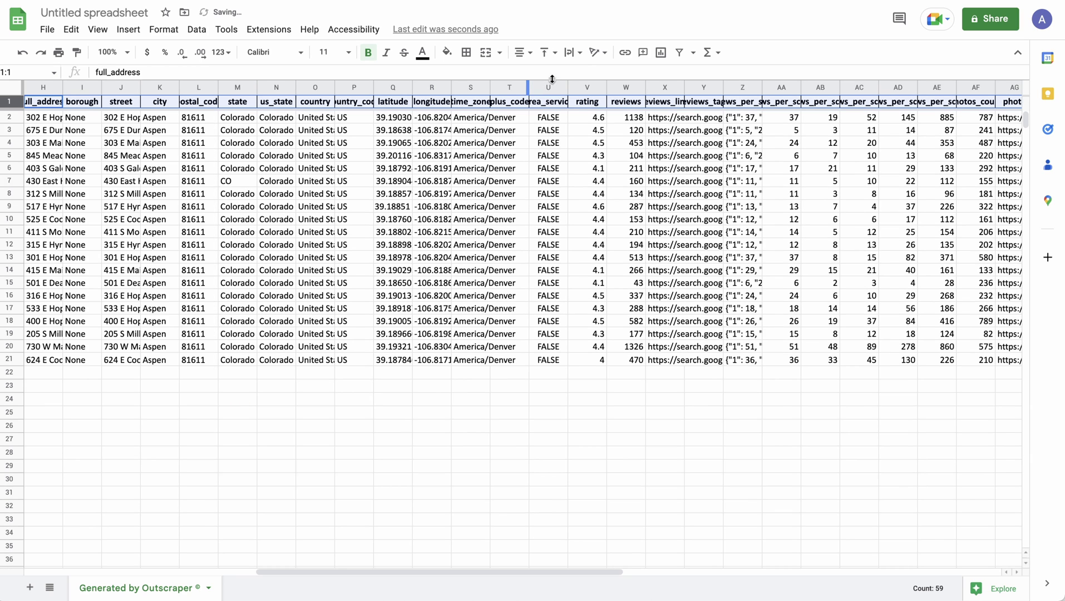
- Sort the sheet Z to A by rating and select the top ten restaurant rows 2–11
right_click(586, 88)
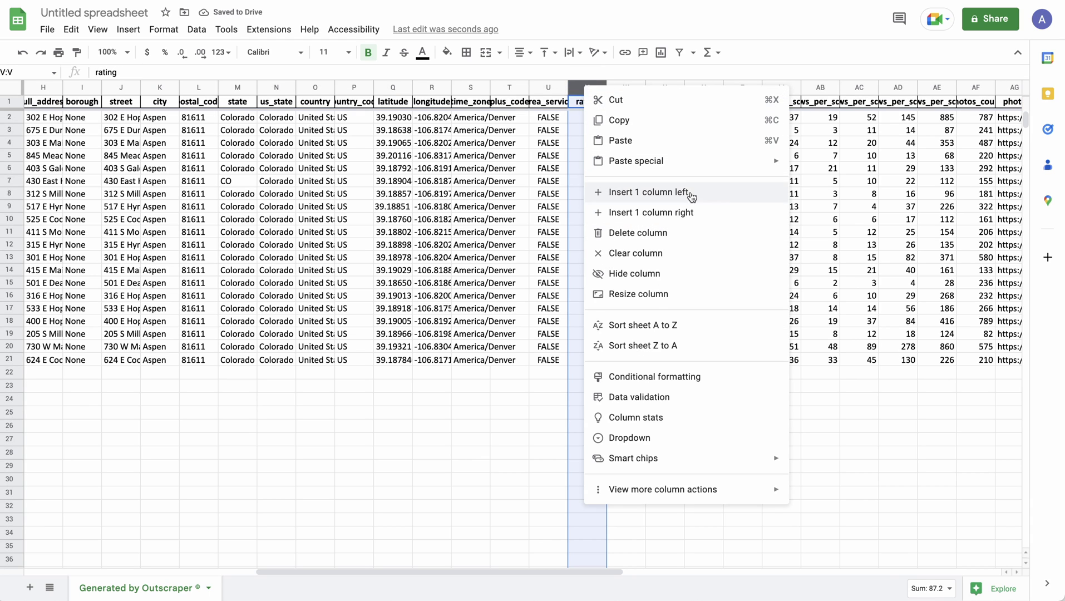
click(645, 345)
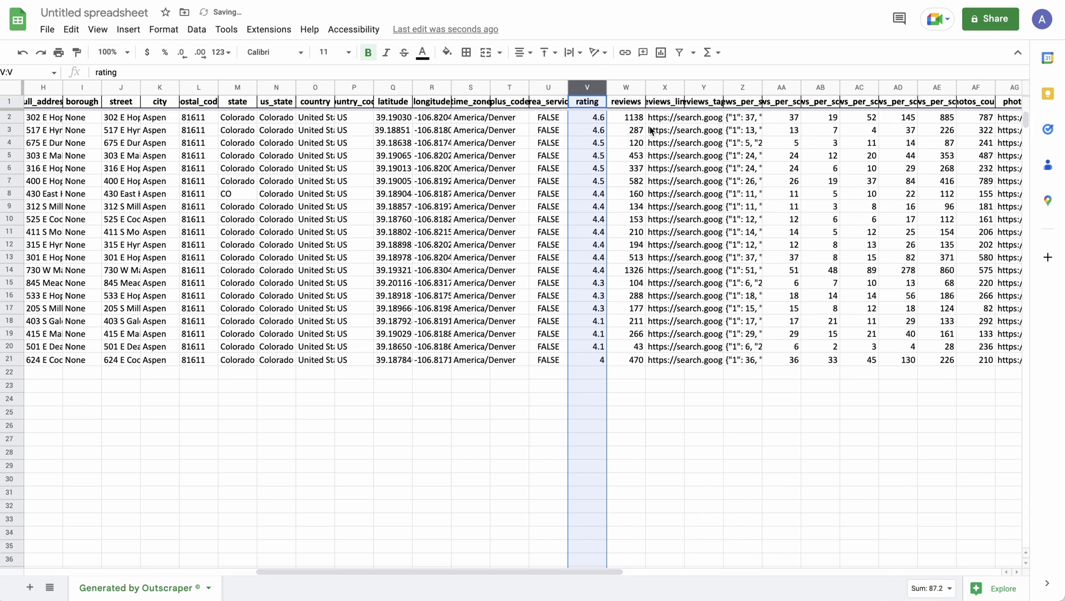
click(596, 194)
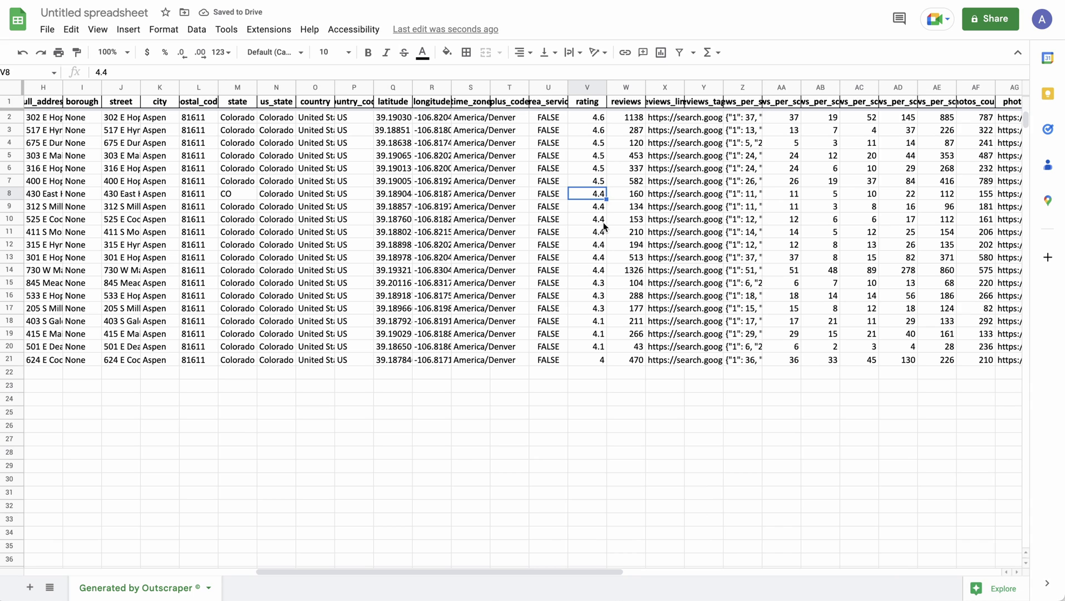
drag(6, 119, 9, 234)
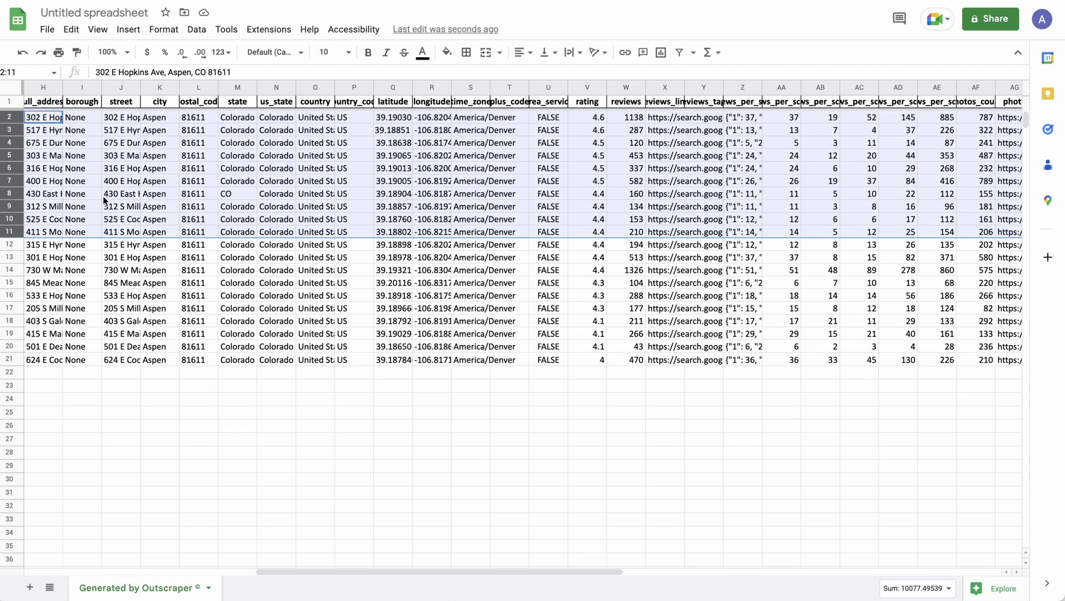
scroll(719, 166, right, 1)
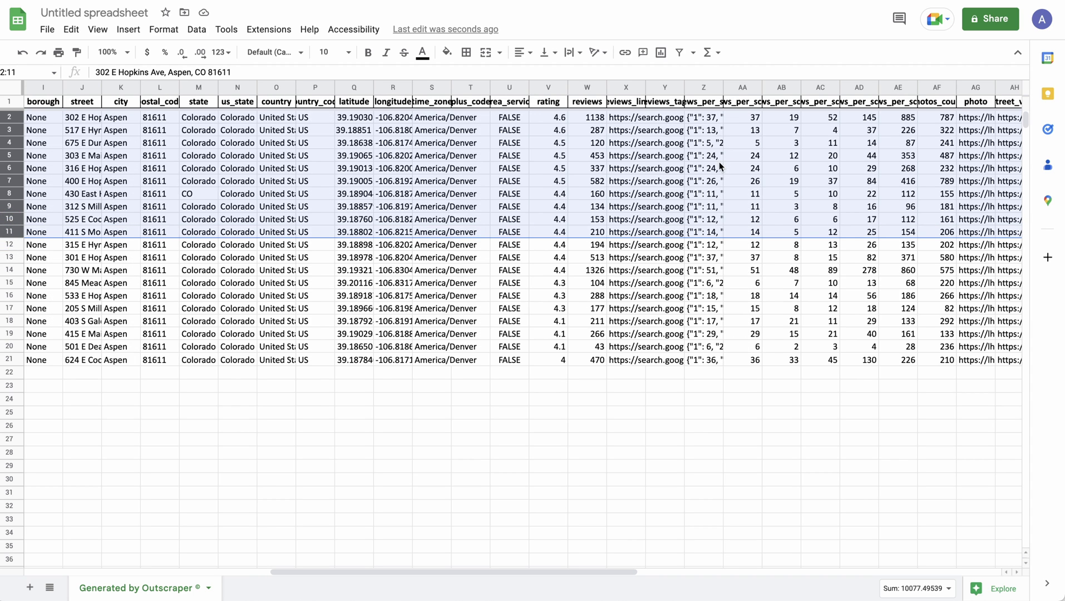
scroll(719, 161, right, 2)
- Select ranges of the top restaurants' ratings and review counts (1326, 134, 513) to compare totals
click(542, 115)
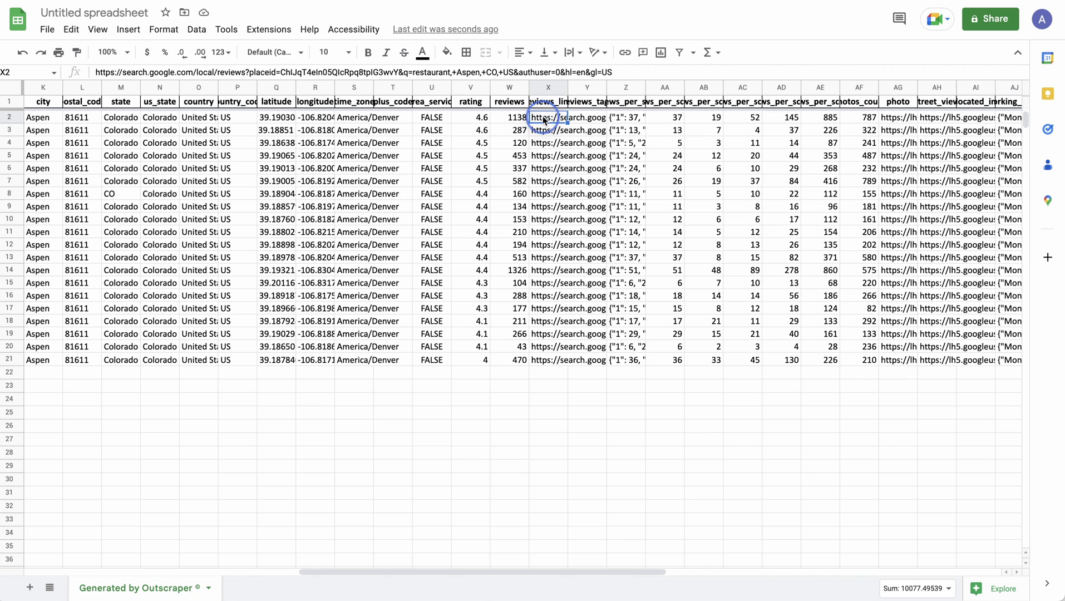
click(519, 269)
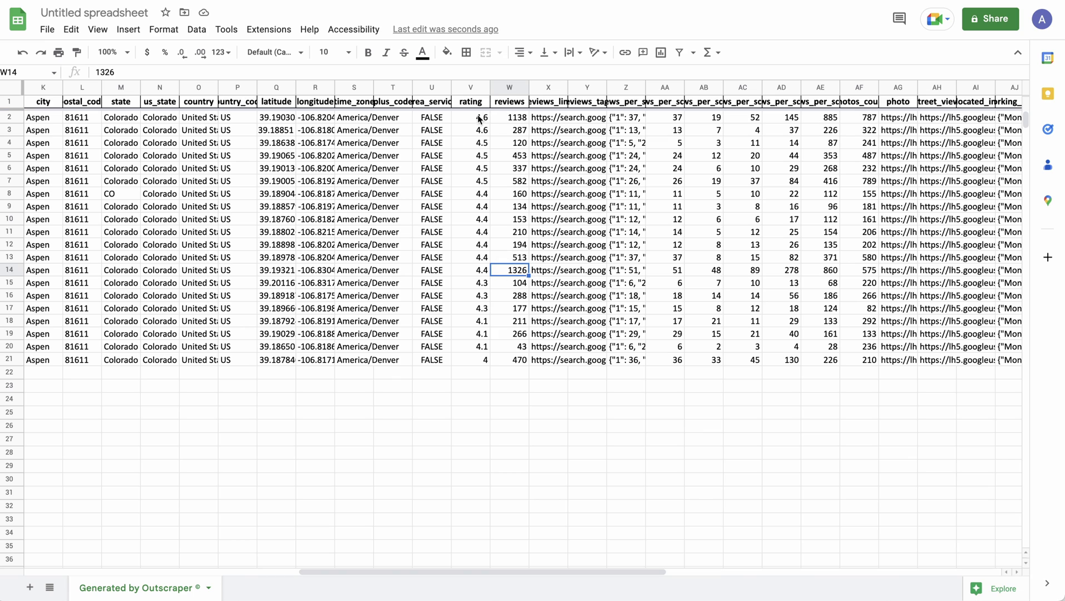
drag(481, 116, 481, 257)
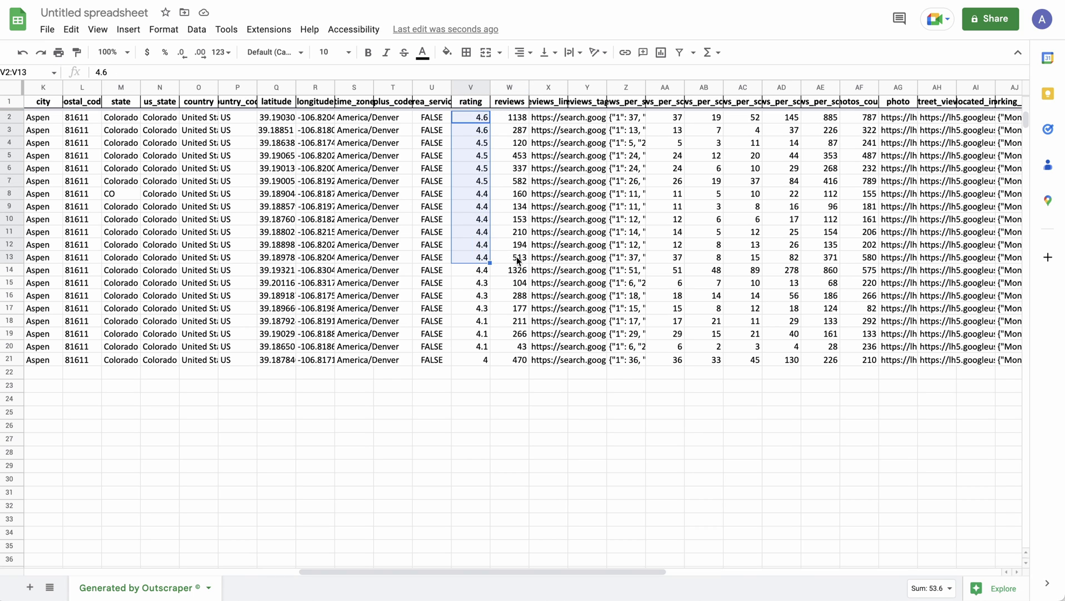
click(519, 206)
drag(519, 195, 521, 232)
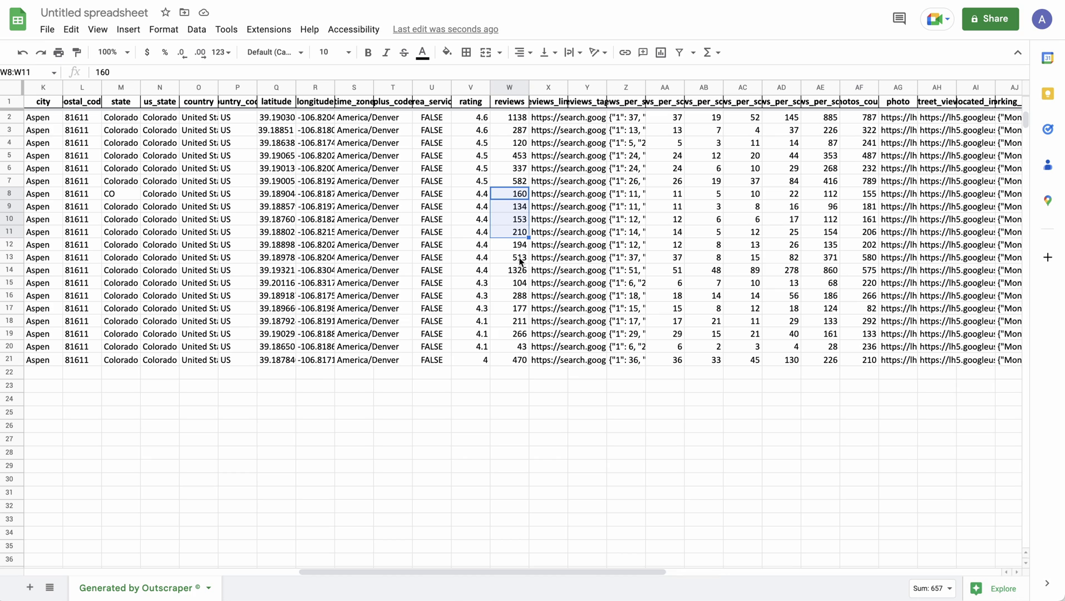
click(519, 270)
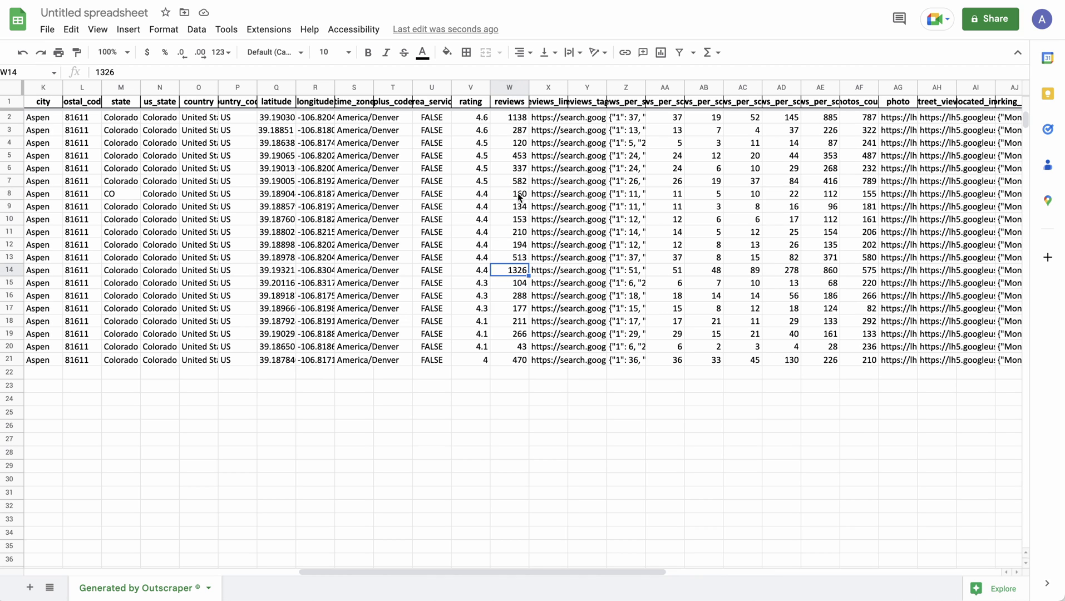
click(520, 257)
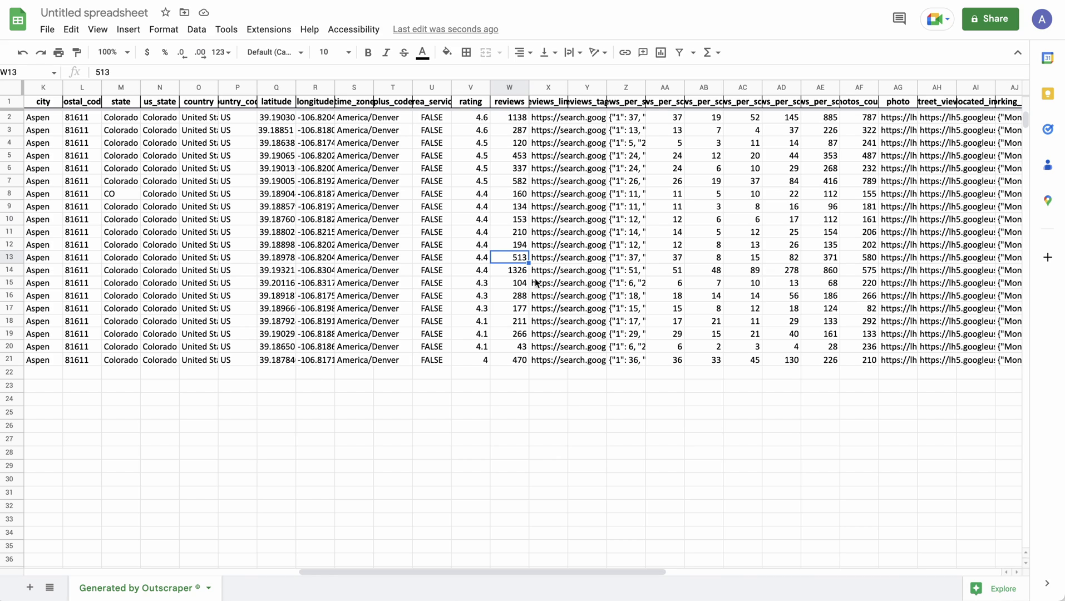
- Widen the reviews_link column so the full Google review URLs show
scroll(560, 259, right, 3)
scroll(560, 259, right, 1)
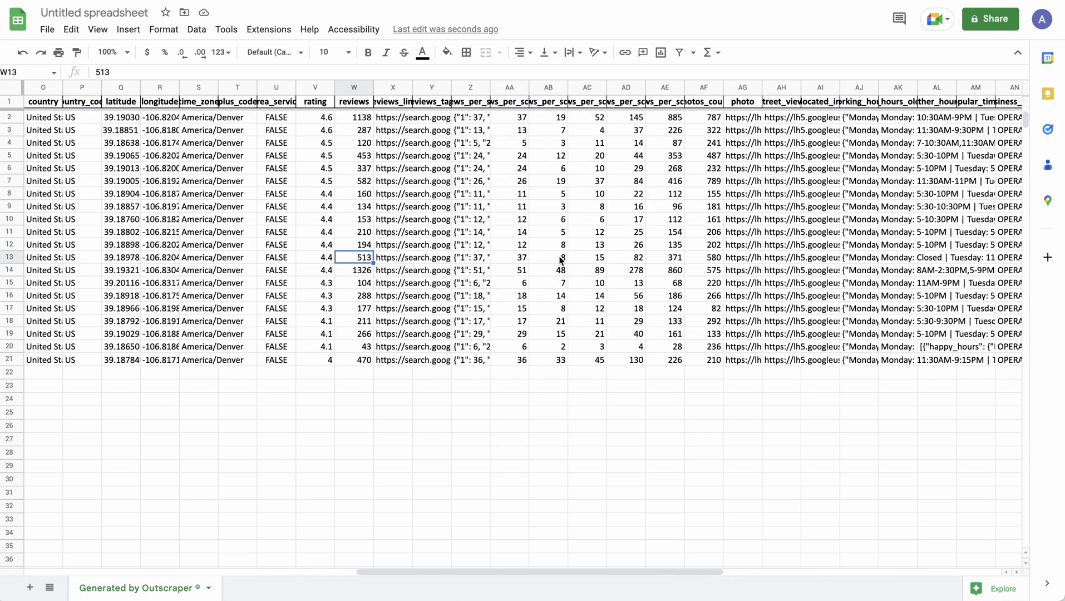
scroll(560, 259, right, 1)
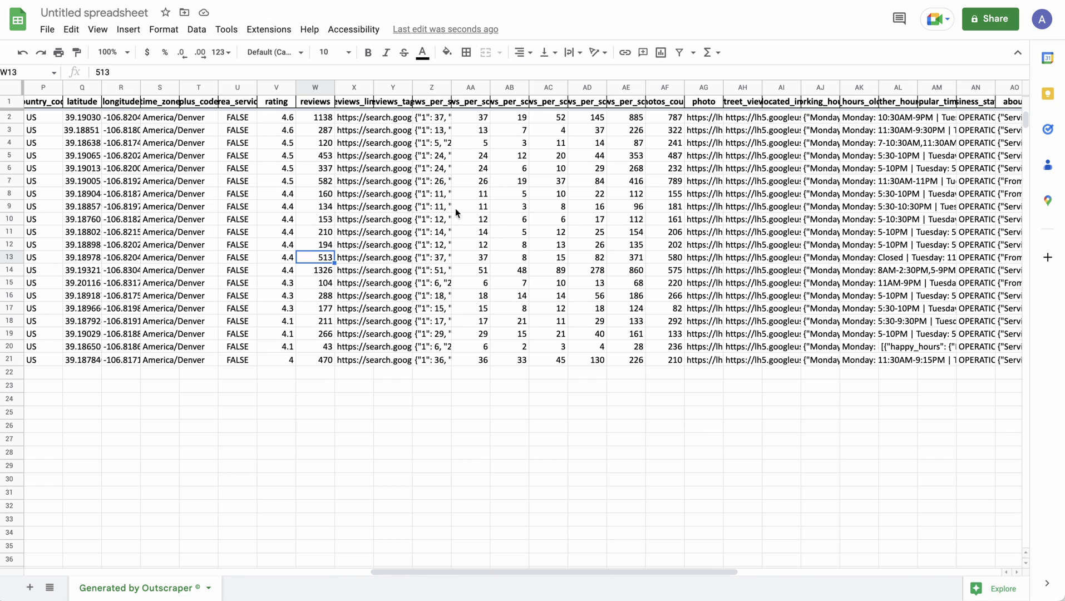
drag(373, 87, 555, 87)
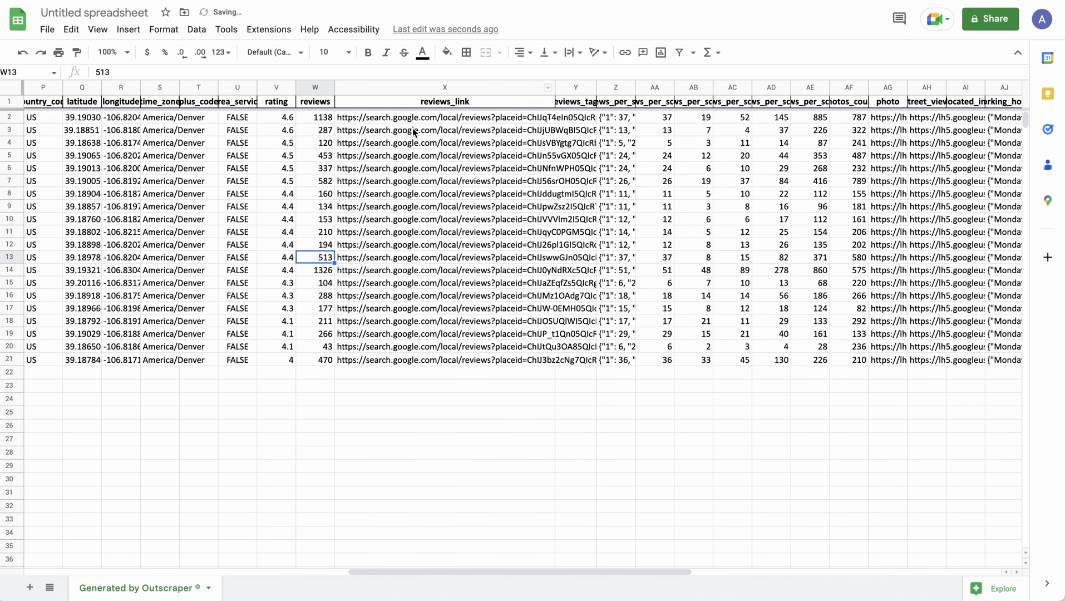
click(429, 181)
click(437, 270)
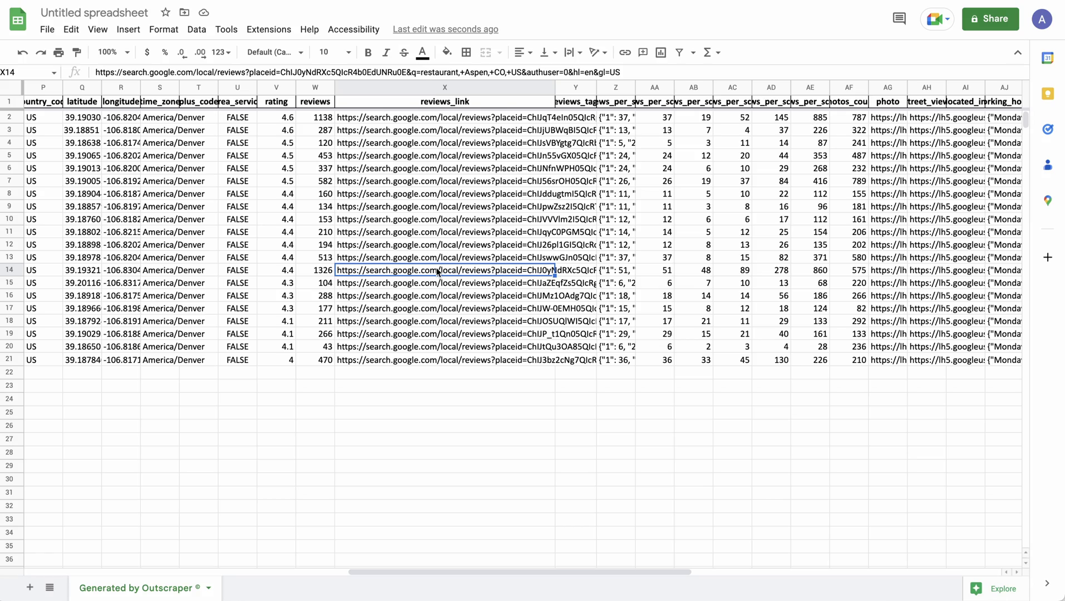
scroll(661, 240, right, 5)
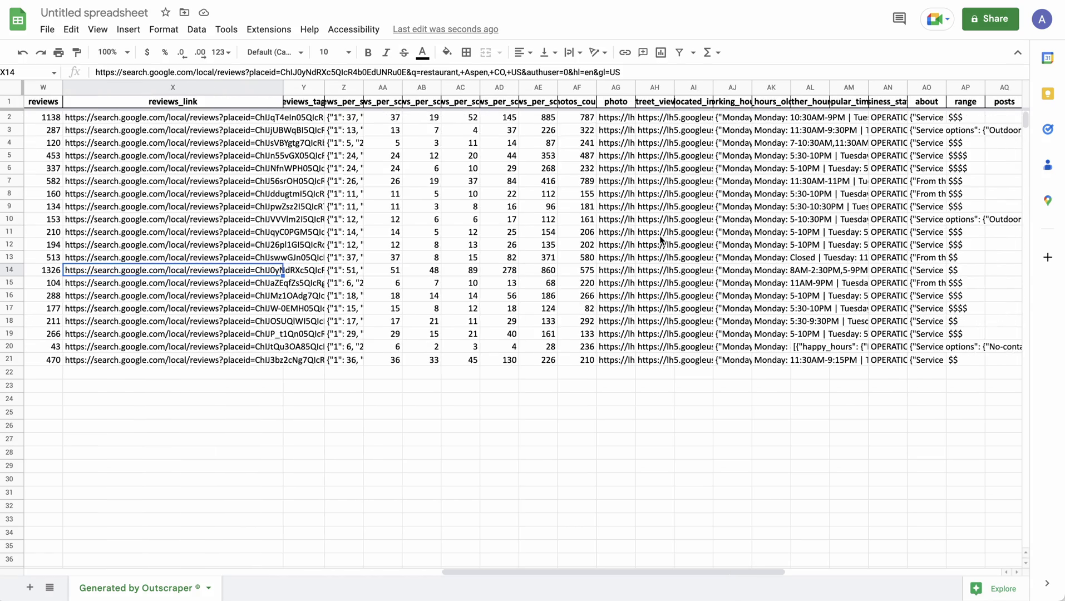
scroll(658, 235, right, 5)
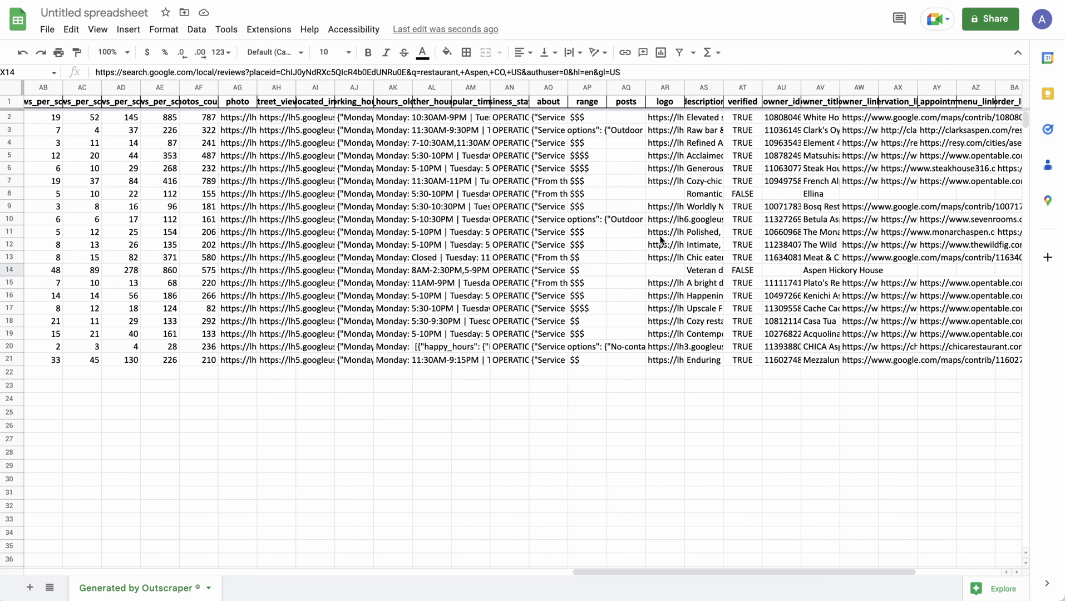
scroll(659, 235, right, 5)
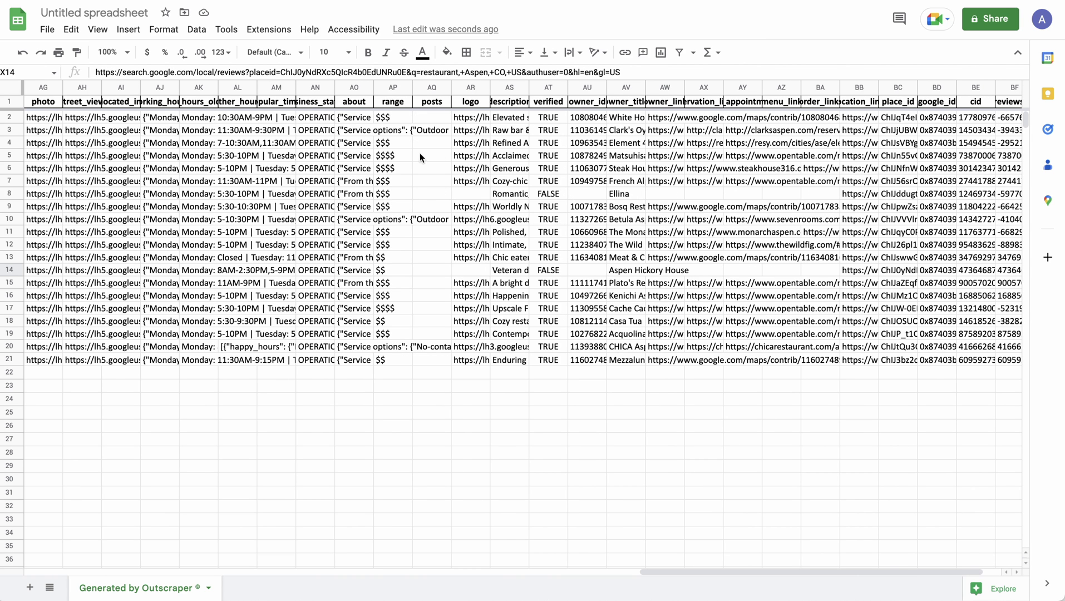
scroll(768, 218, right, 2)
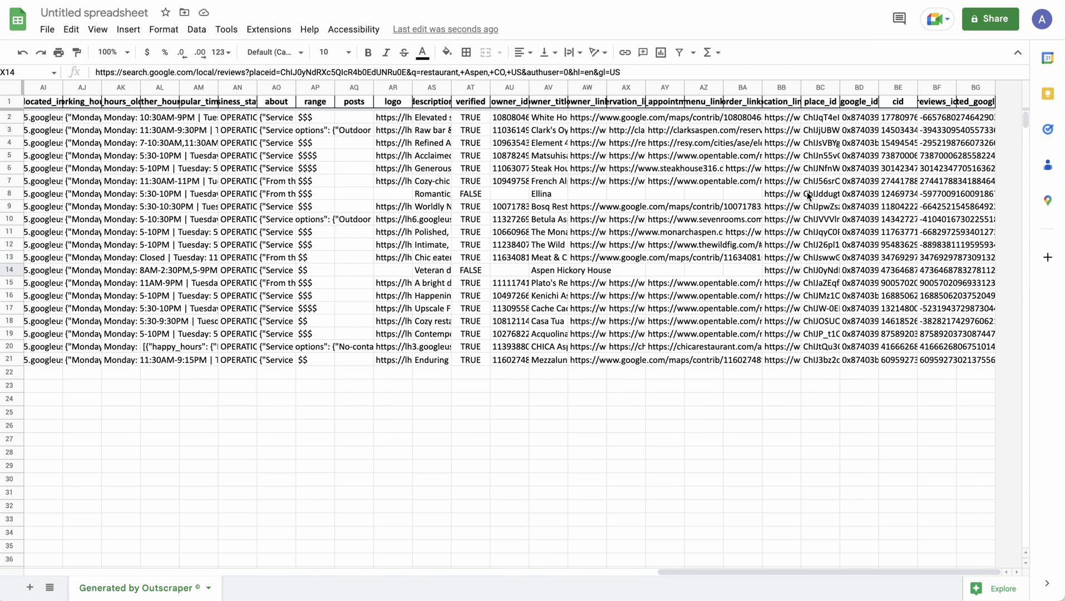
scroll(532, 207, left, 2)
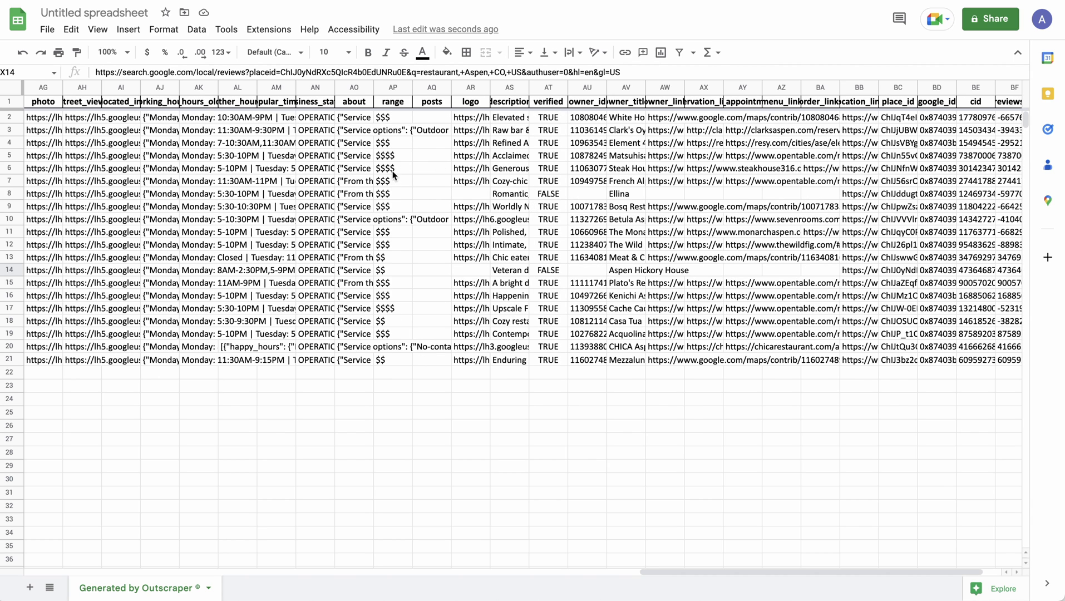
scroll(391, 156, left, 3)
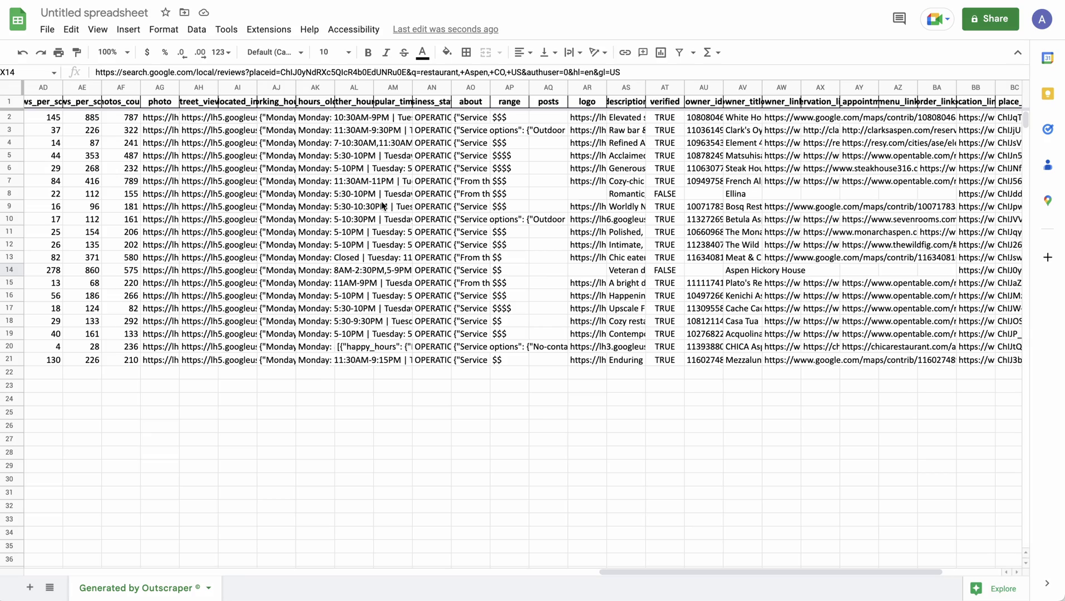
scroll(382, 205, left, 10)
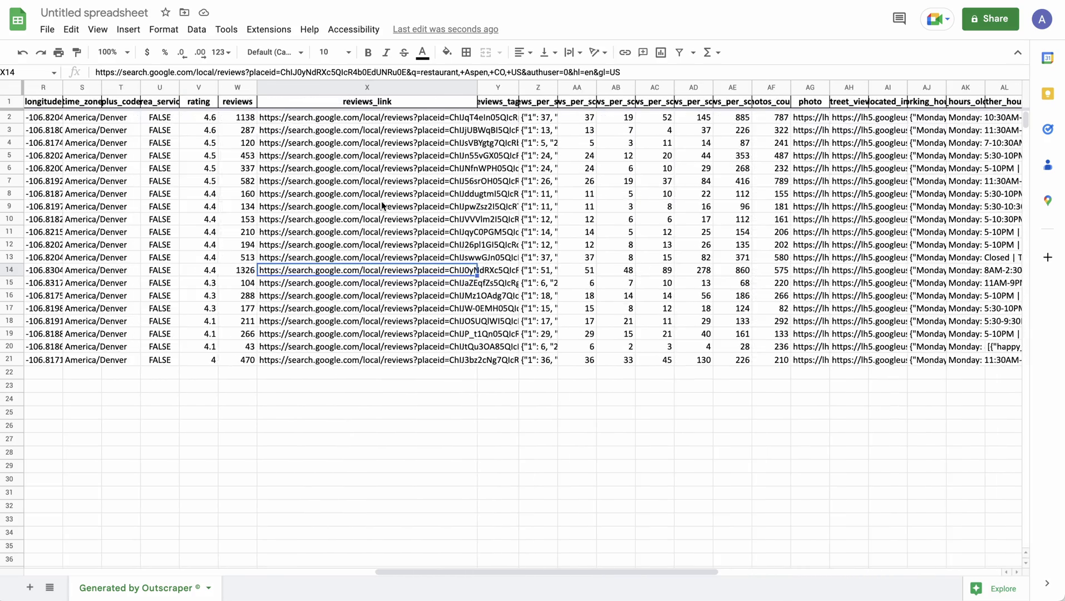
scroll(381, 206, left, 7)
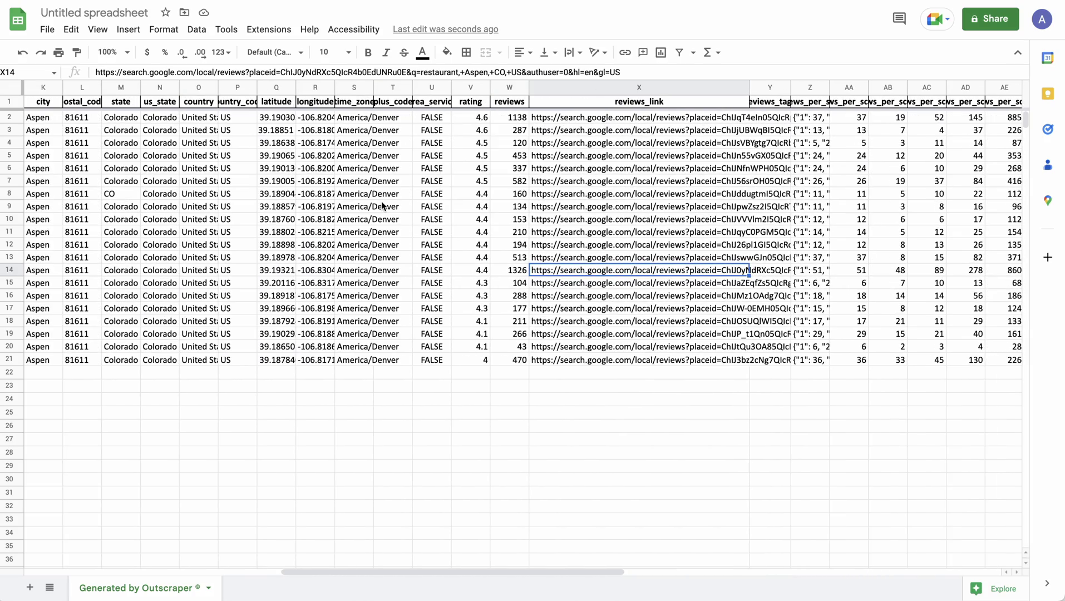
scroll(382, 205, left, 1)
scroll(382, 206, left, 1)
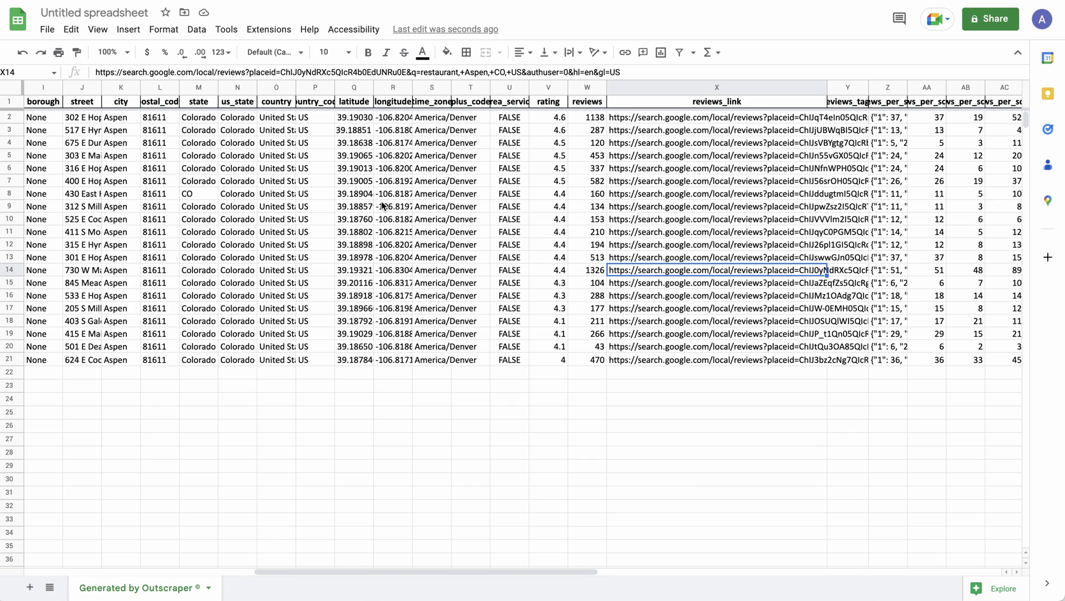